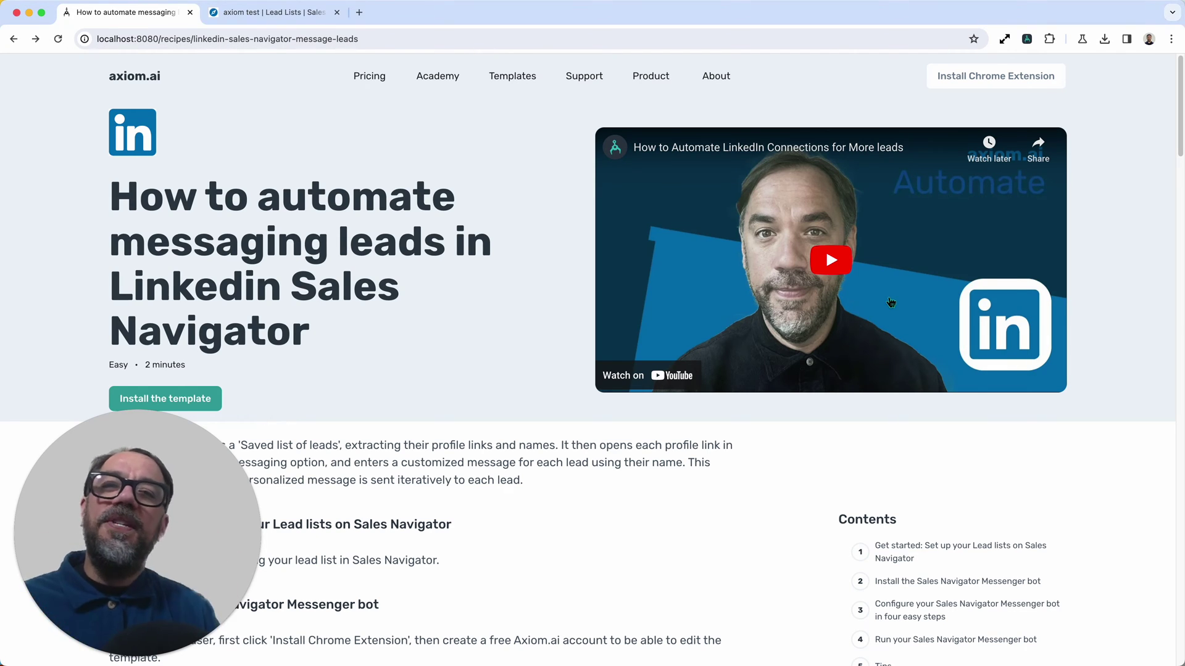
- Switch to the 'axiom test' lead list tab in LinkedIn Sales Navigator
{"action": "left_click", "coordinate": [305, 15]}
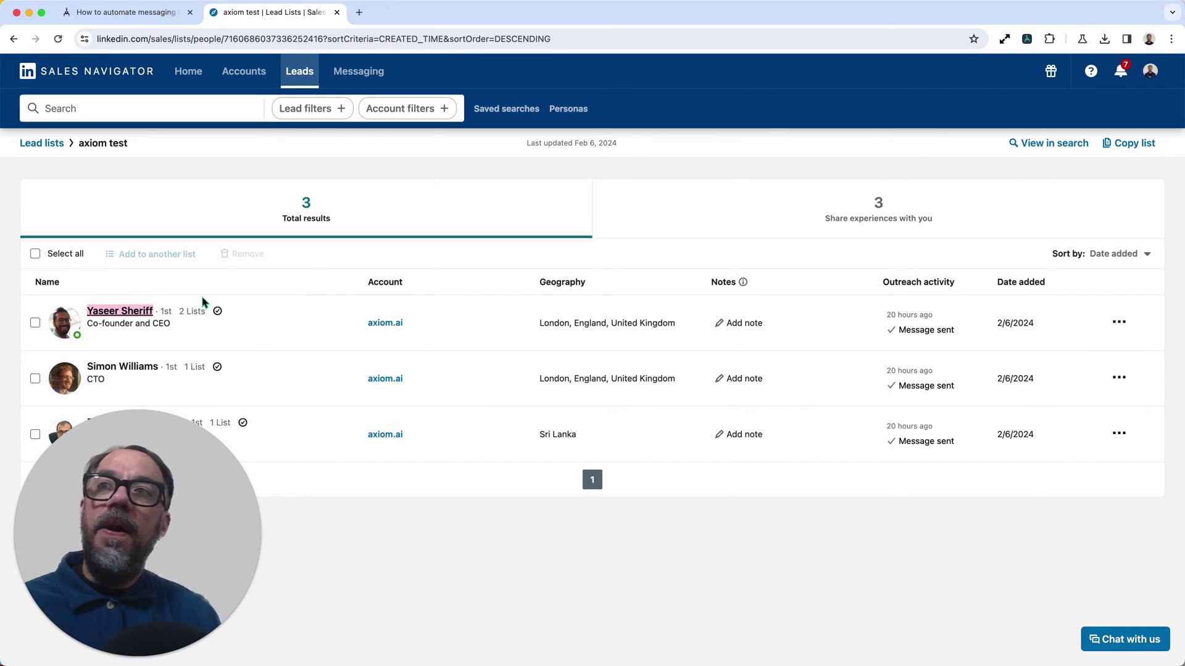
- Open the first lead's profile in a new tab and start a message to them
{"action": "right_click", "coordinate": [113, 317]}
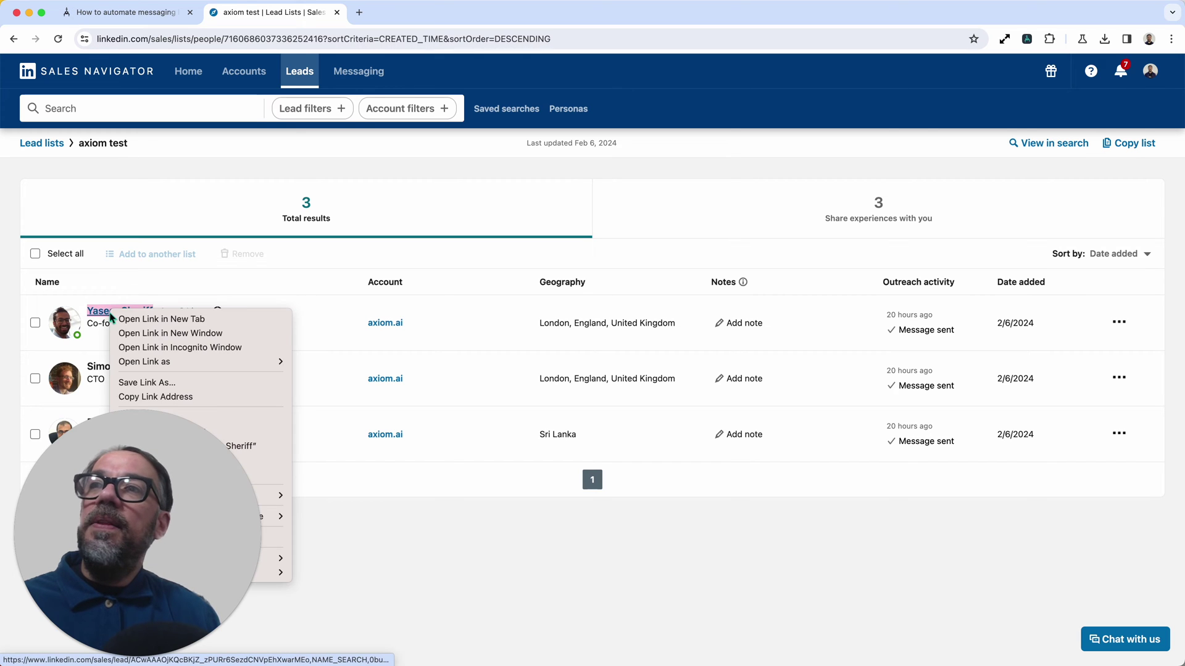
{"action": "left_click", "coordinate": [167, 322]}
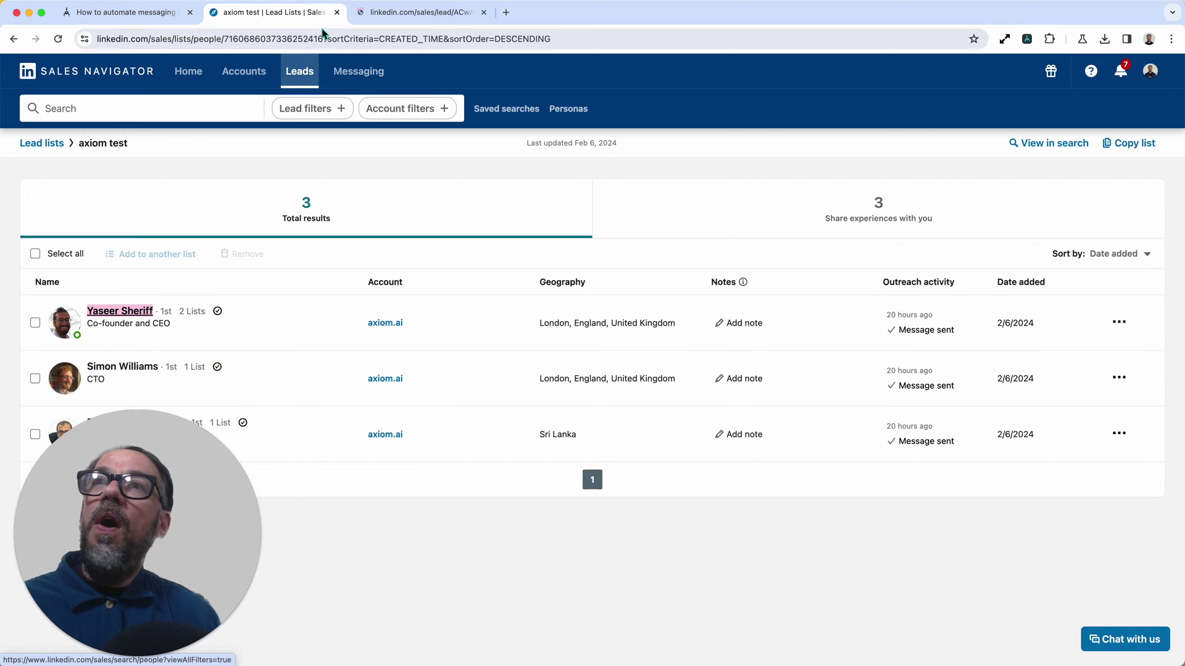
{"action": "left_click", "coordinate": [399, 18]}
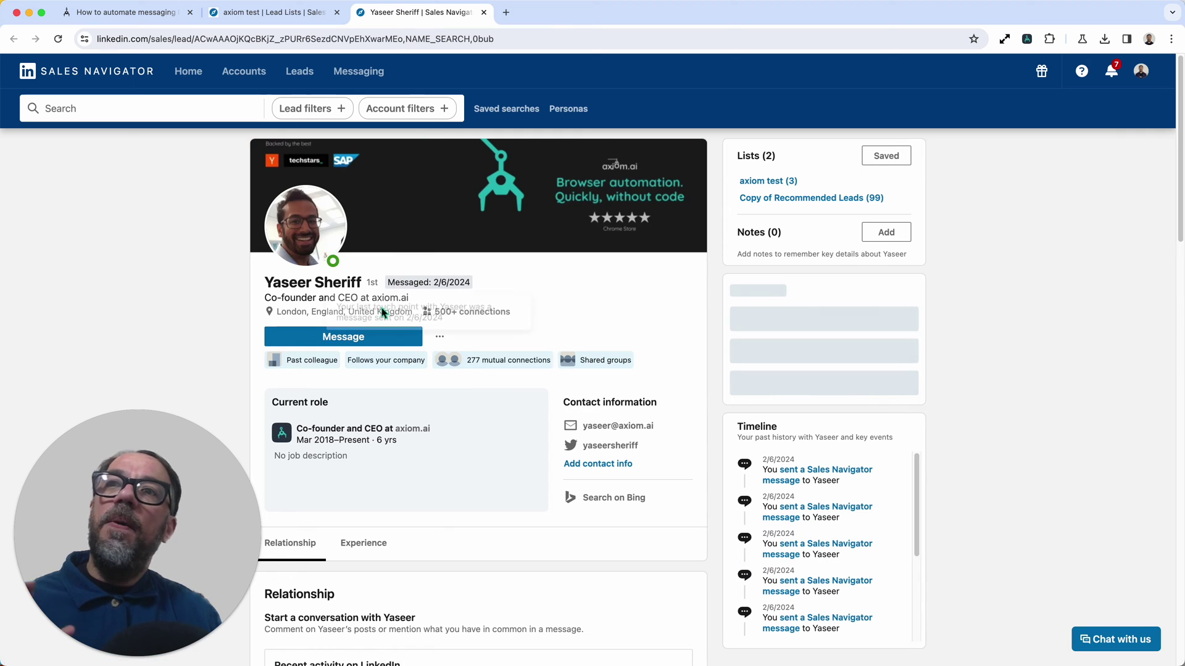
{"action": "left_click", "coordinate": [347, 338]}
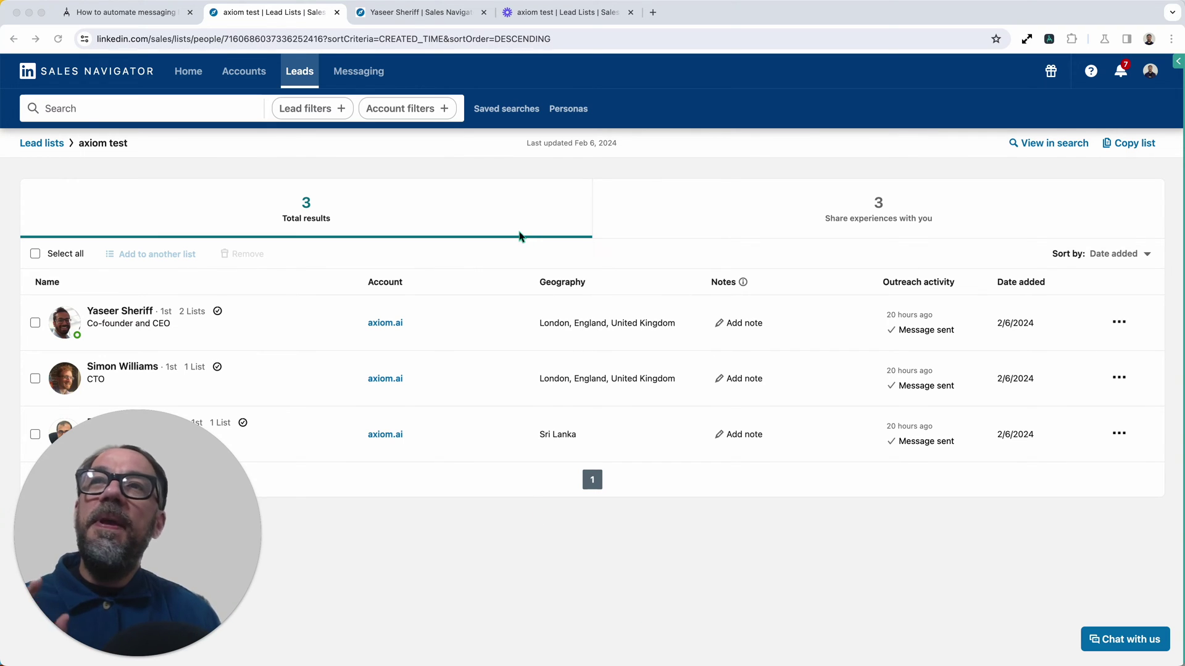
- Browse the axiom.ai automation templates, then return to the axiom test lead list
{"action": "left_click", "coordinate": [135, 19]}
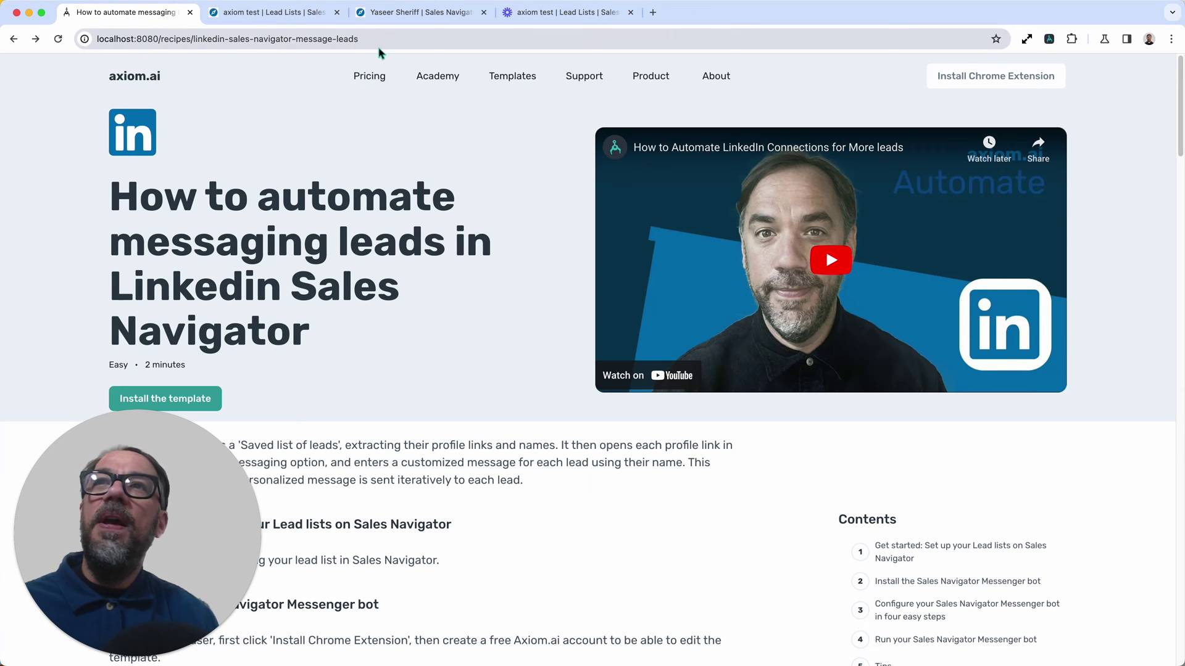
{"action": "left_click", "coordinate": [509, 82]}
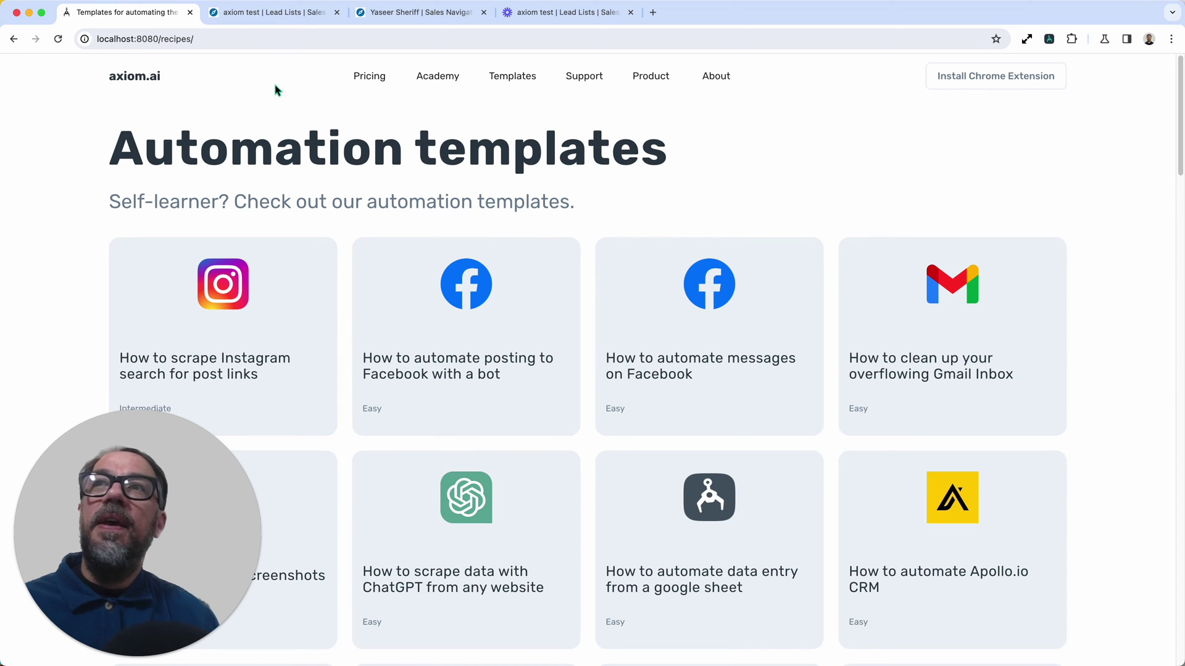
{"action": "left_click", "coordinate": [266, 14]}
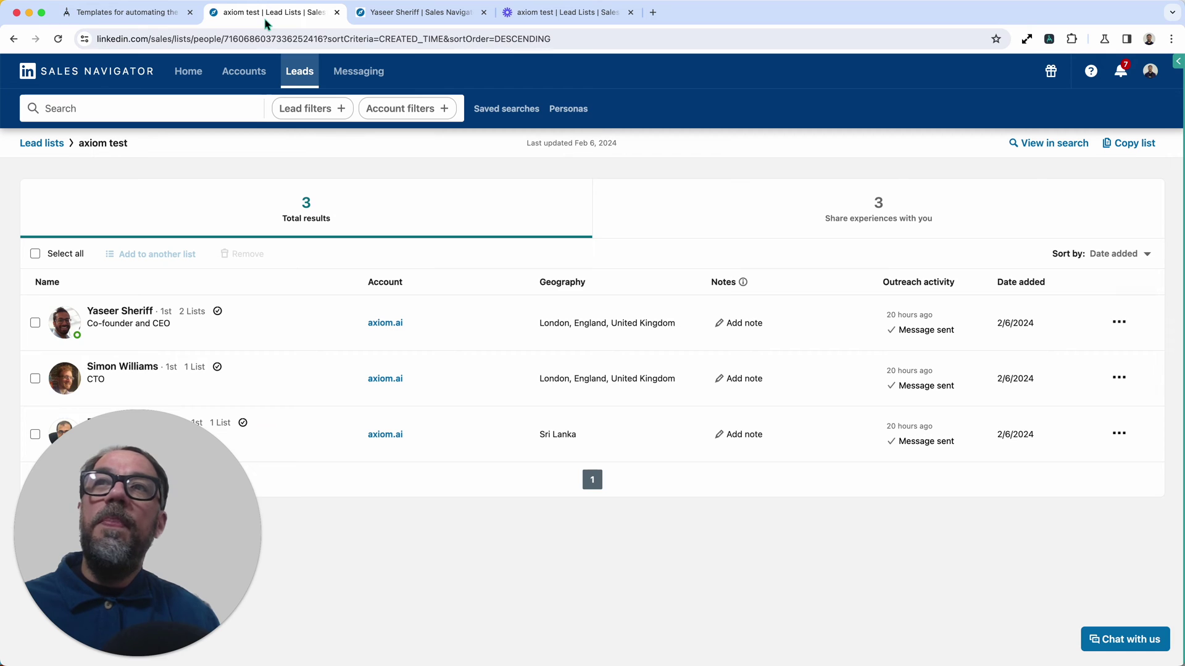
- In the Axiom panel, start from a template and view the Social Media templates
{"action": "left_click", "coordinate": [1177, 72]}
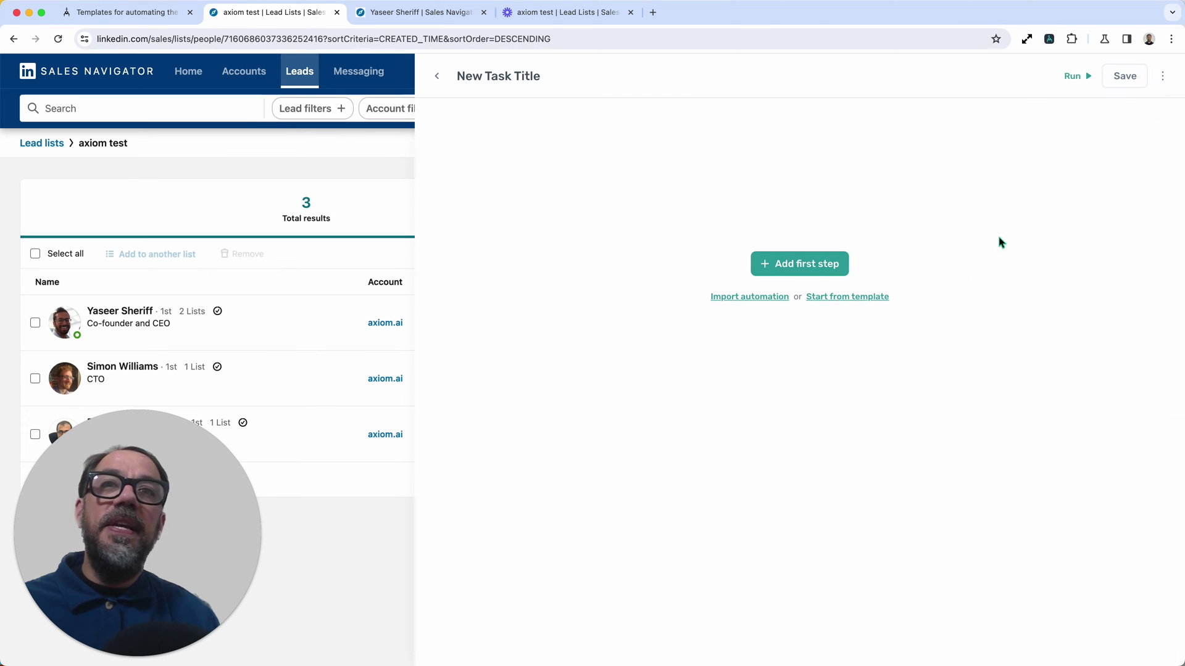
{"action": "left_click", "coordinate": [833, 299]}
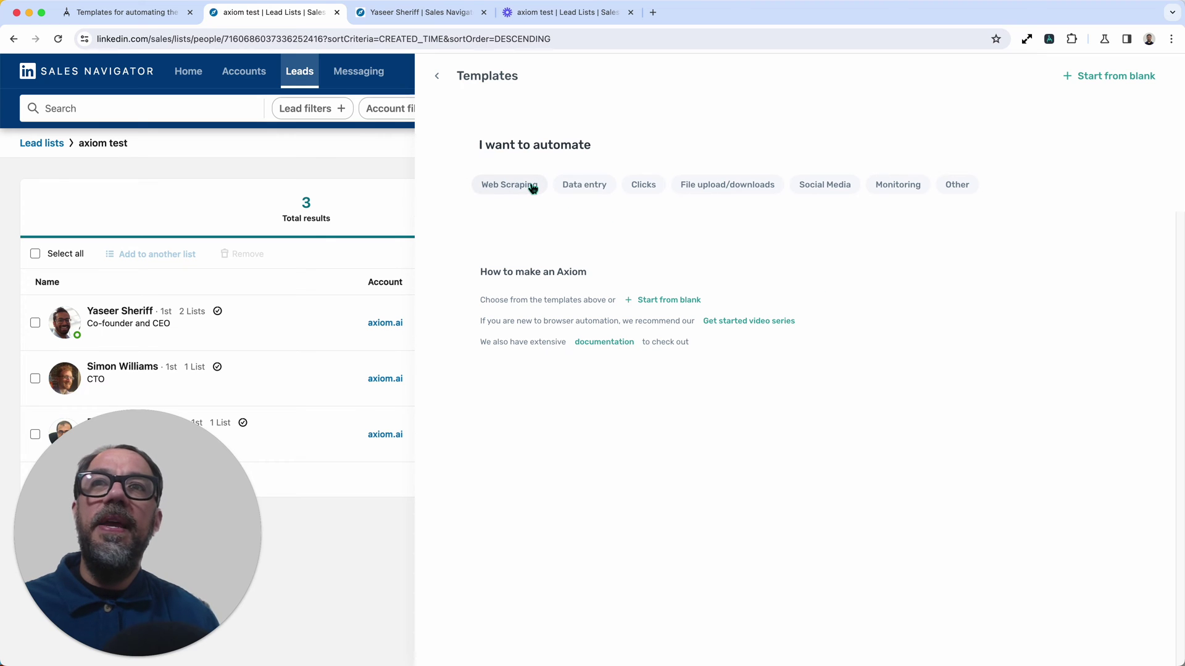
{"action": "left_click", "coordinate": [833, 185]}
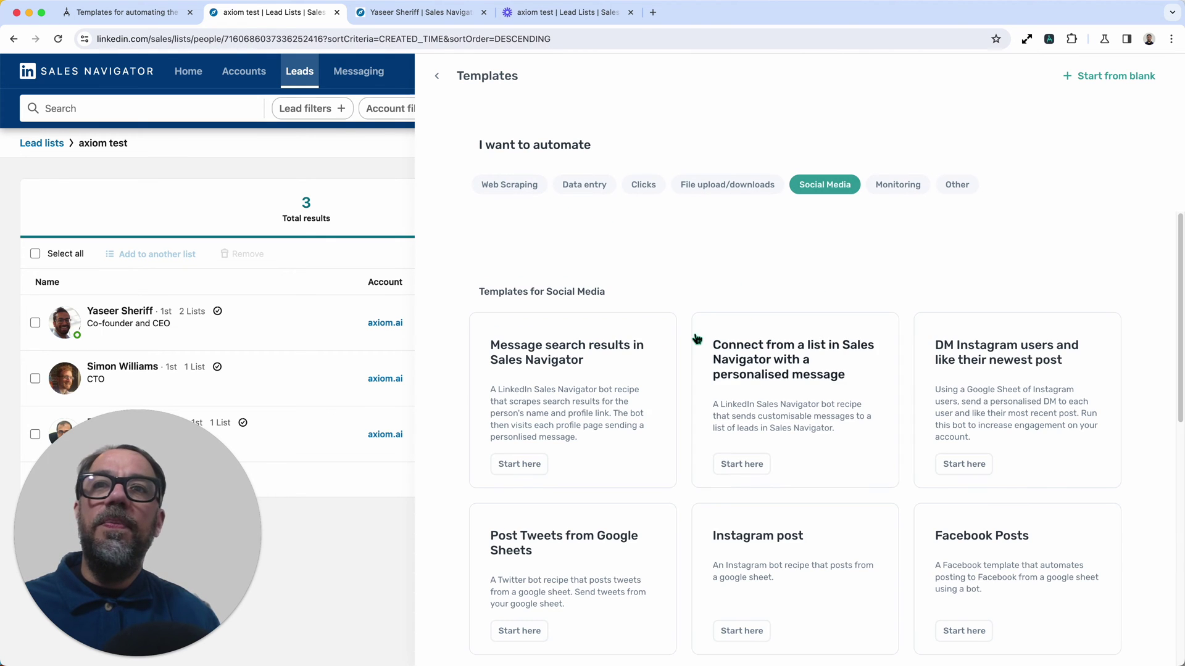
{"action": "scroll", "coordinate": [724, 503], "scroll_direction": "down", "scroll_amount": 3}
{"action": "scroll", "coordinate": [724, 502], "scroll_direction": "up", "scroll_amount": 3}
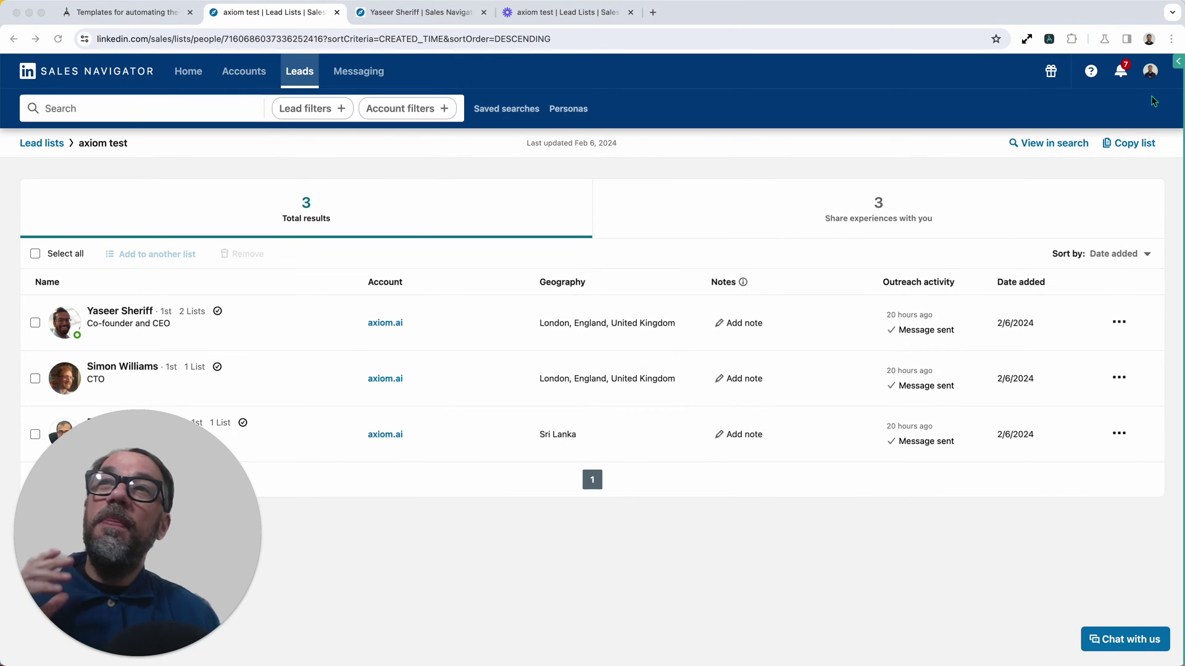
{"action": "left_click", "coordinate": [1174, 62]}
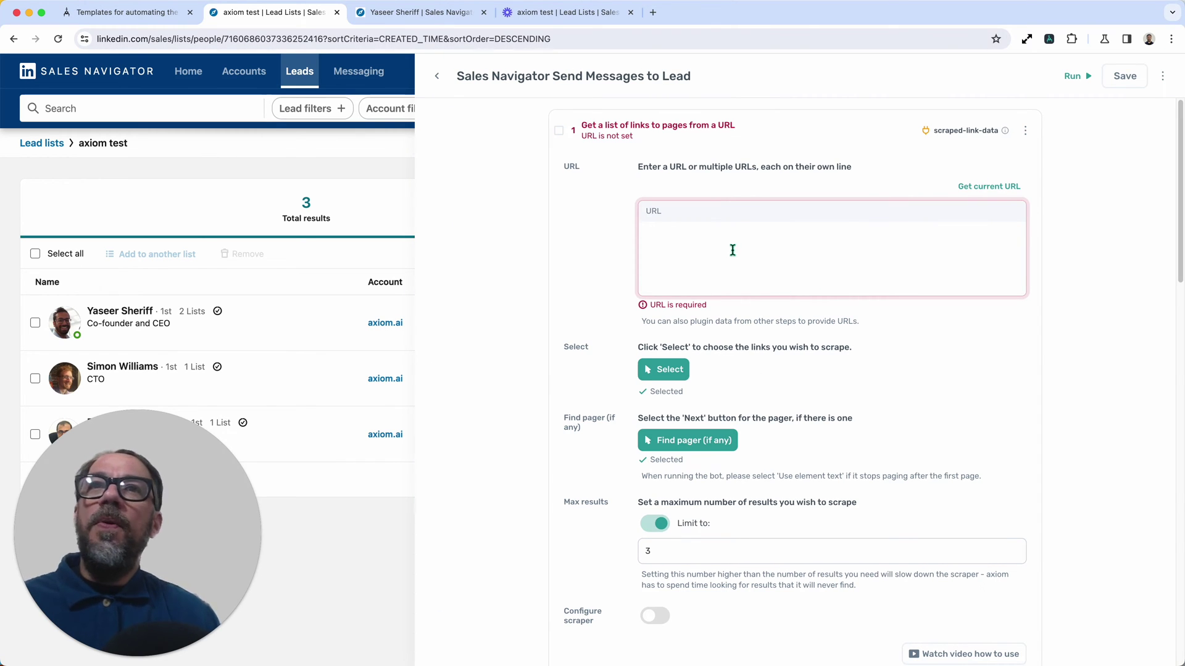
- Set step 1's URL to the current axiom test lead list page
{"action": "left_click", "coordinate": [798, 131]}
{"action": "scroll", "coordinate": [809, 479], "scroll_direction": "down", "scroll_amount": 10}
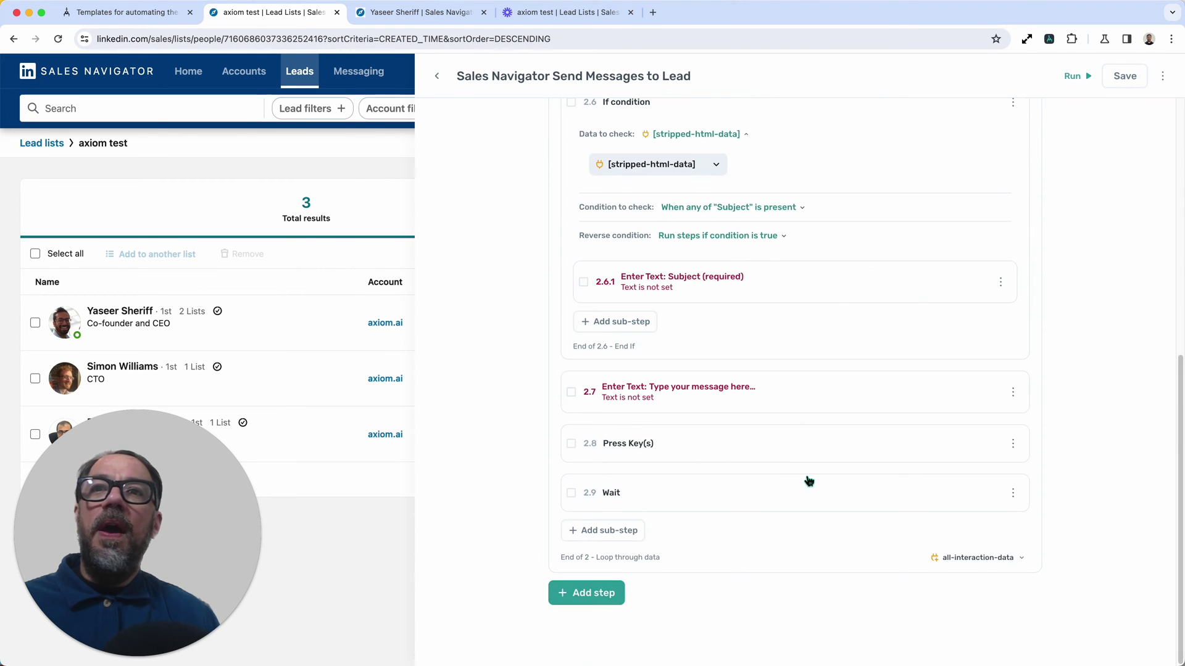
{"action": "scroll", "coordinate": [664, 406], "scroll_direction": "up", "scroll_amount": 10}
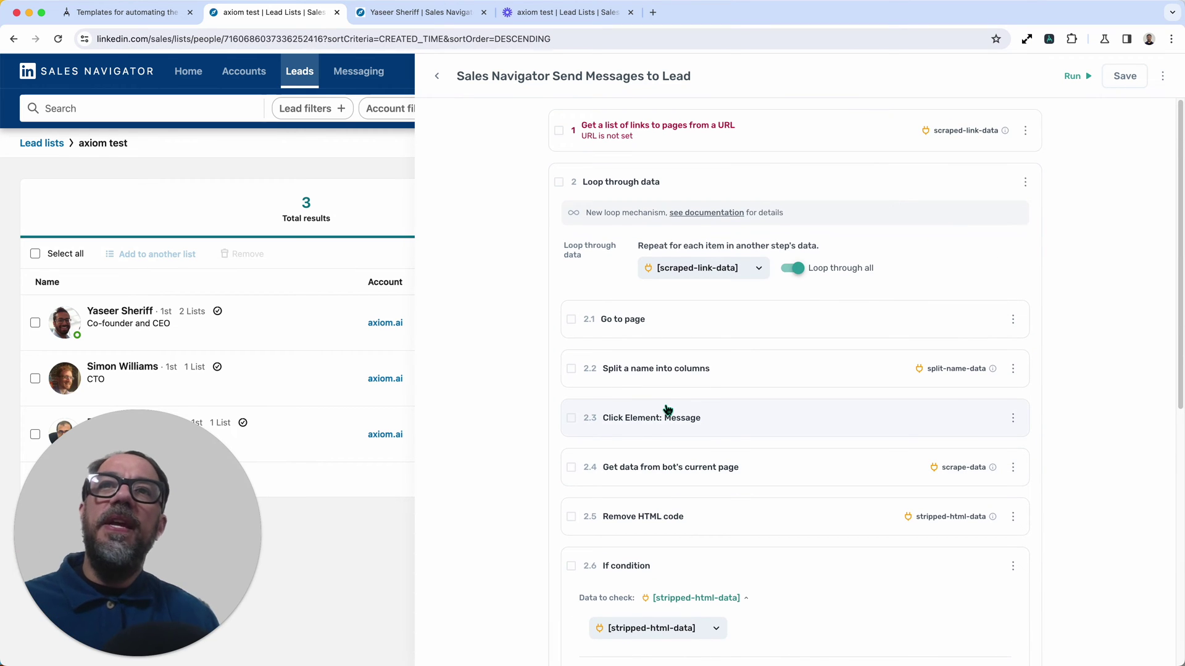
{"action": "left_click", "coordinate": [850, 137]}
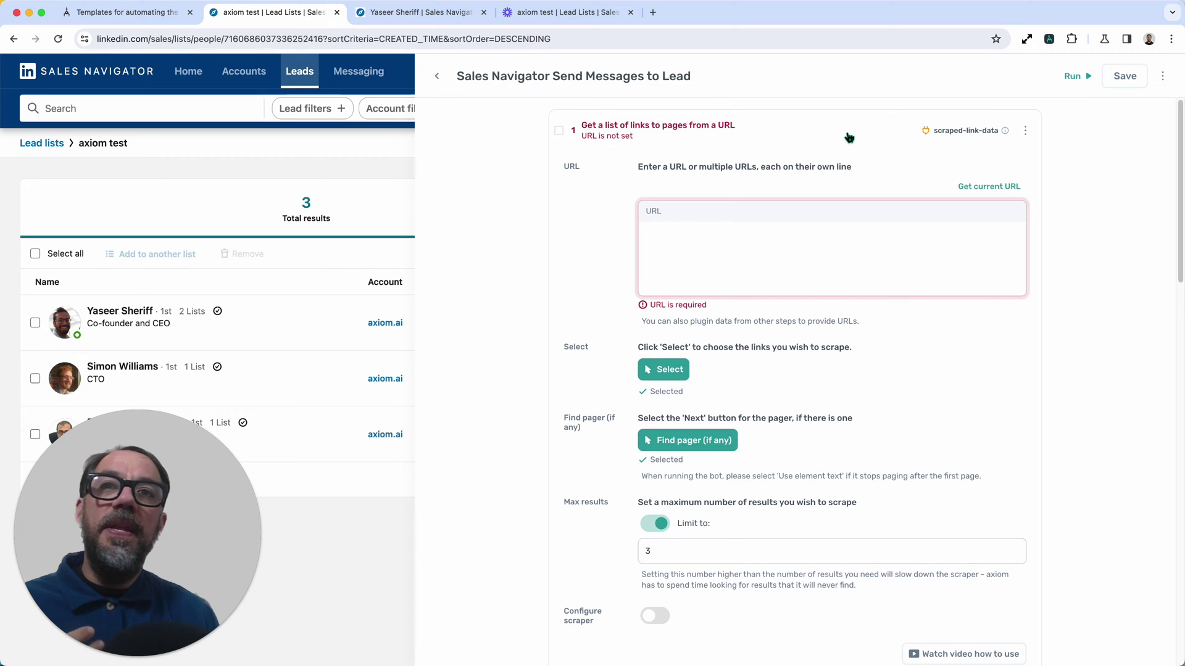
{"action": "left_click", "coordinate": [842, 229]}
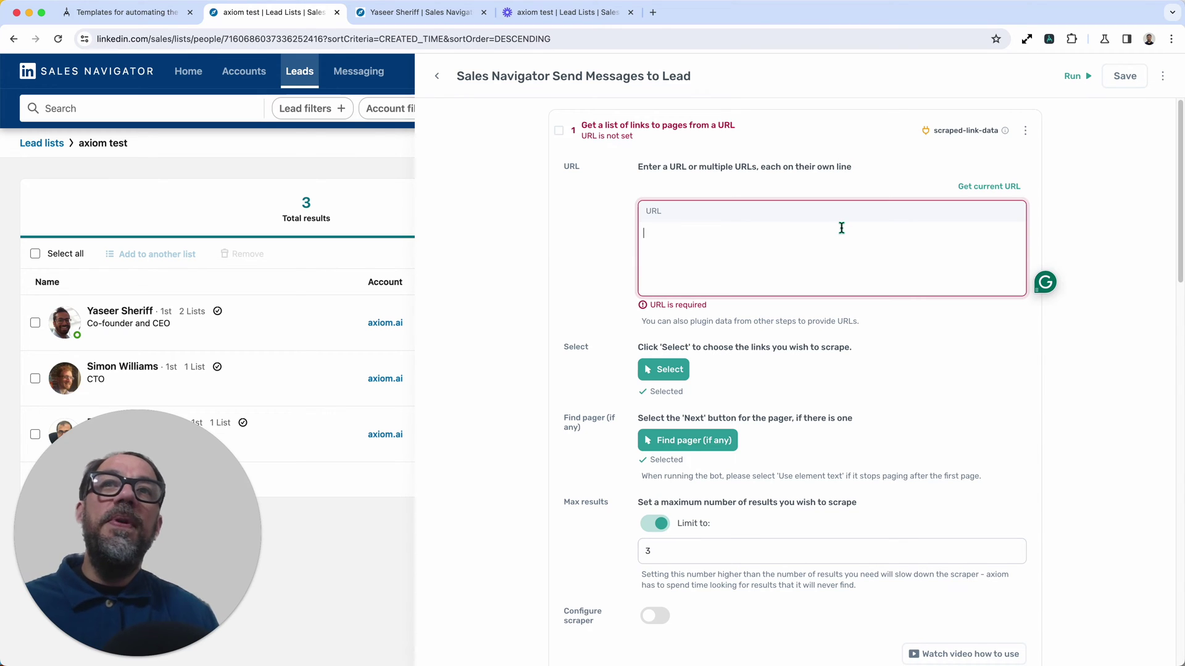
{"action": "left_click", "coordinate": [990, 187]}
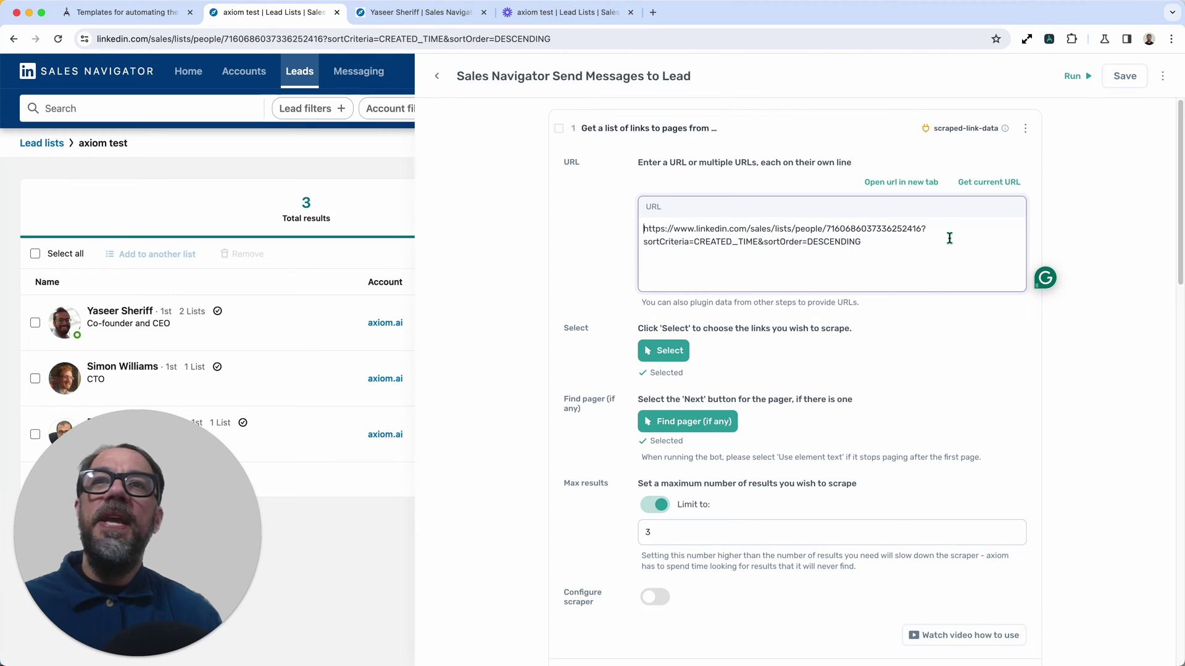
- Confirm the results limit is 3 and begin selecting the lead links to scrape
{"action": "scroll", "coordinate": [812, 364], "scroll_direction": "down", "scroll_amount": 2}
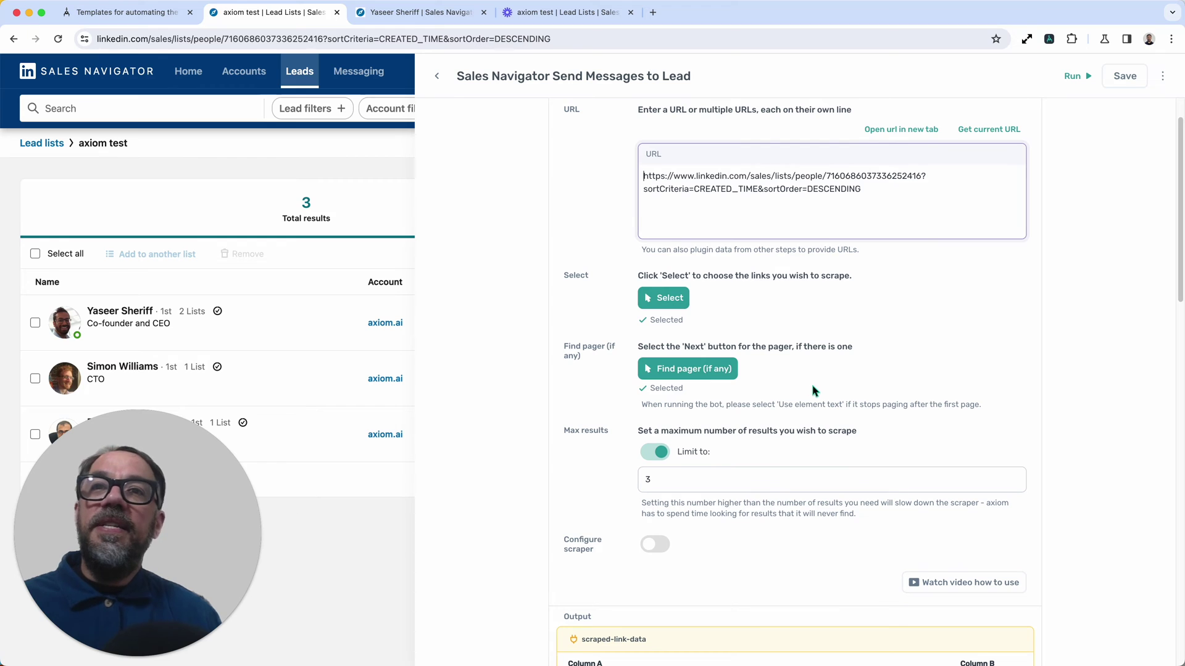
{"action": "scroll", "coordinate": [812, 391], "scroll_direction": "down", "scroll_amount": 1}
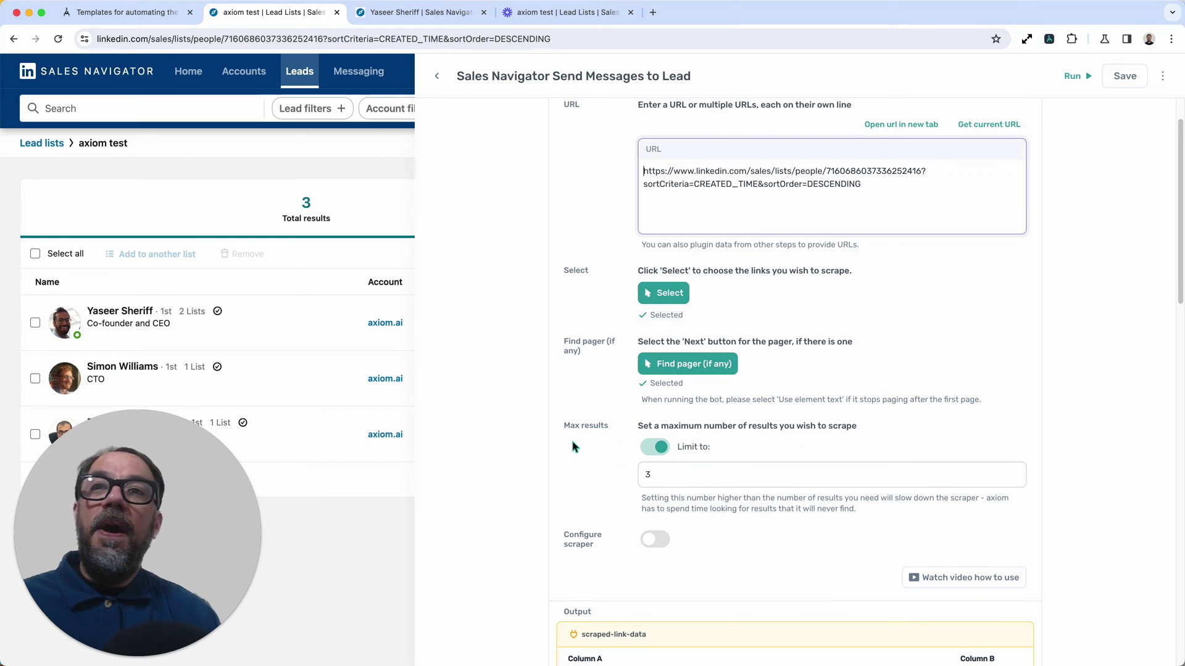
{"action": "left_click", "coordinate": [660, 472]}
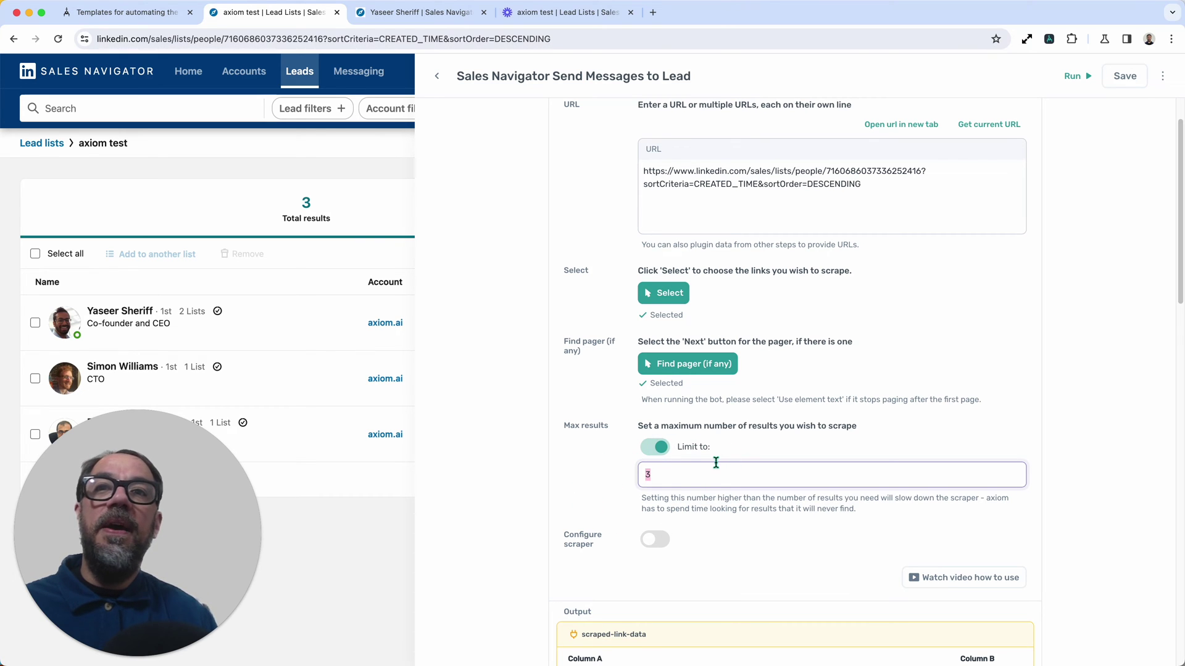
{"action": "scroll", "coordinate": [716, 463], "scroll_direction": "up", "scroll_amount": 2}
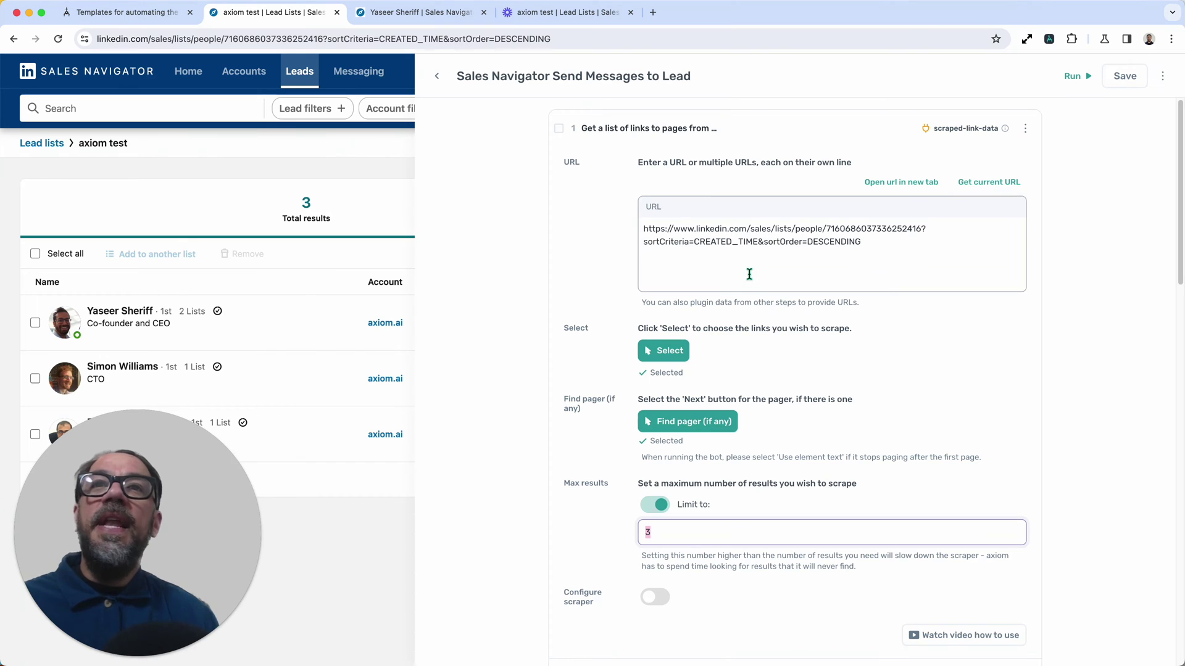
{"action": "left_click", "coordinate": [664, 362]}
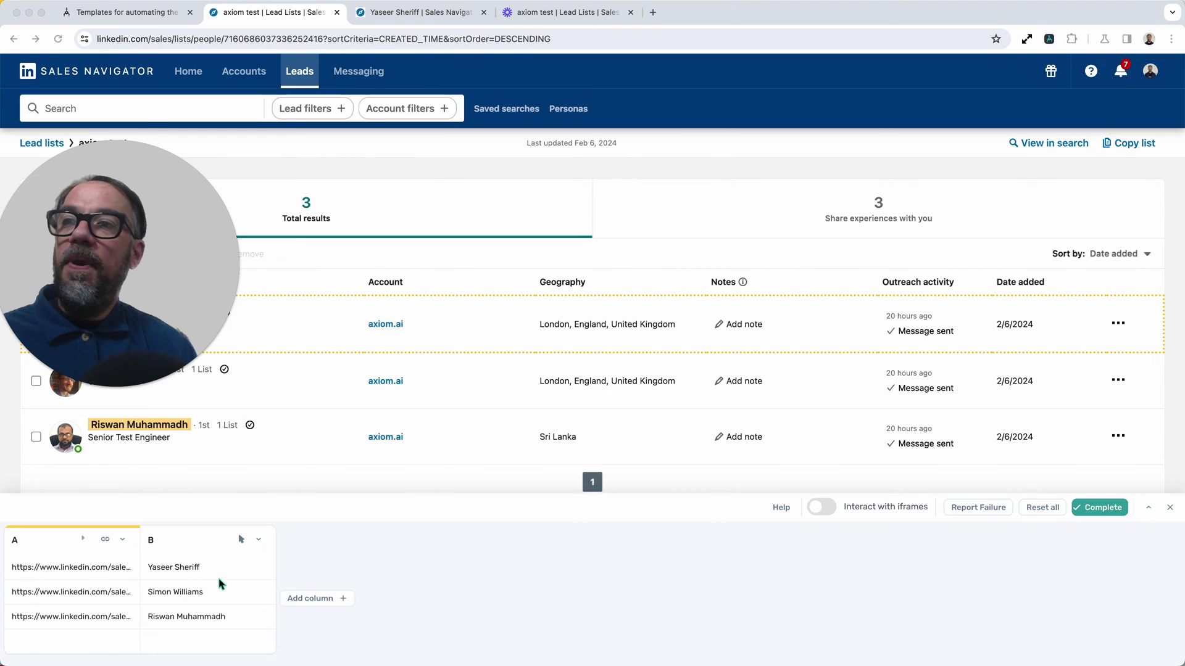
- Select the lead name links on the list as step 1's scrape data, then collapse step 1
{"action": "left_click_drag", "start_coordinate": [148, 386], "coordinate": [163, 636]}
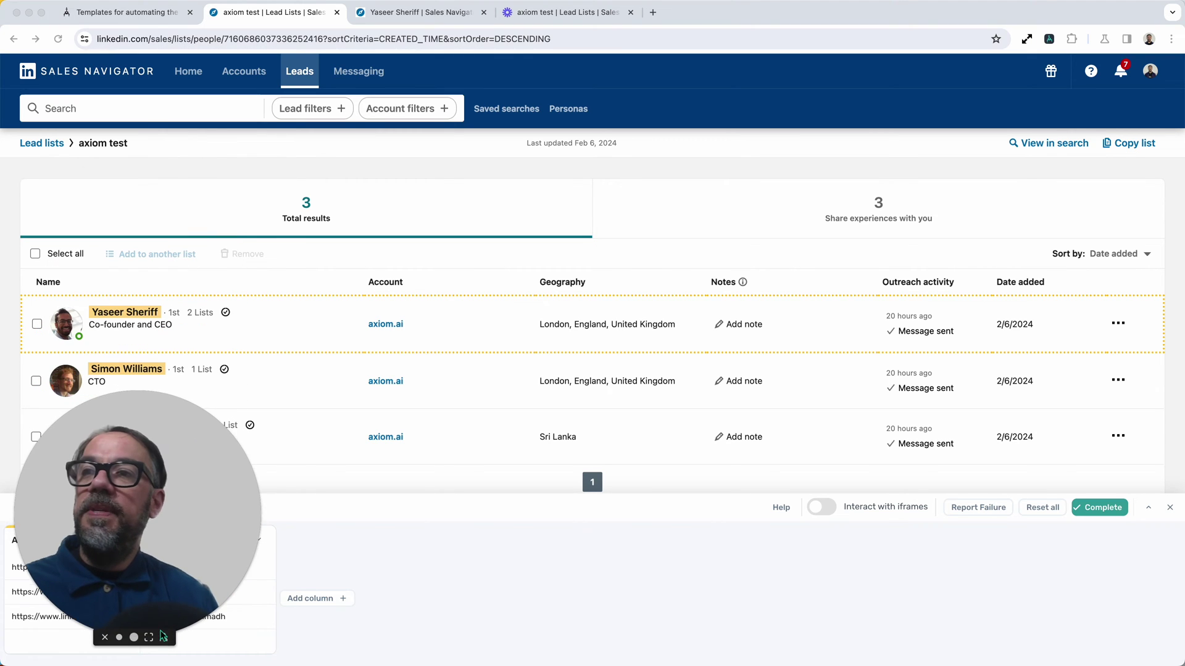
{"action": "left_click", "coordinate": [1173, 518]}
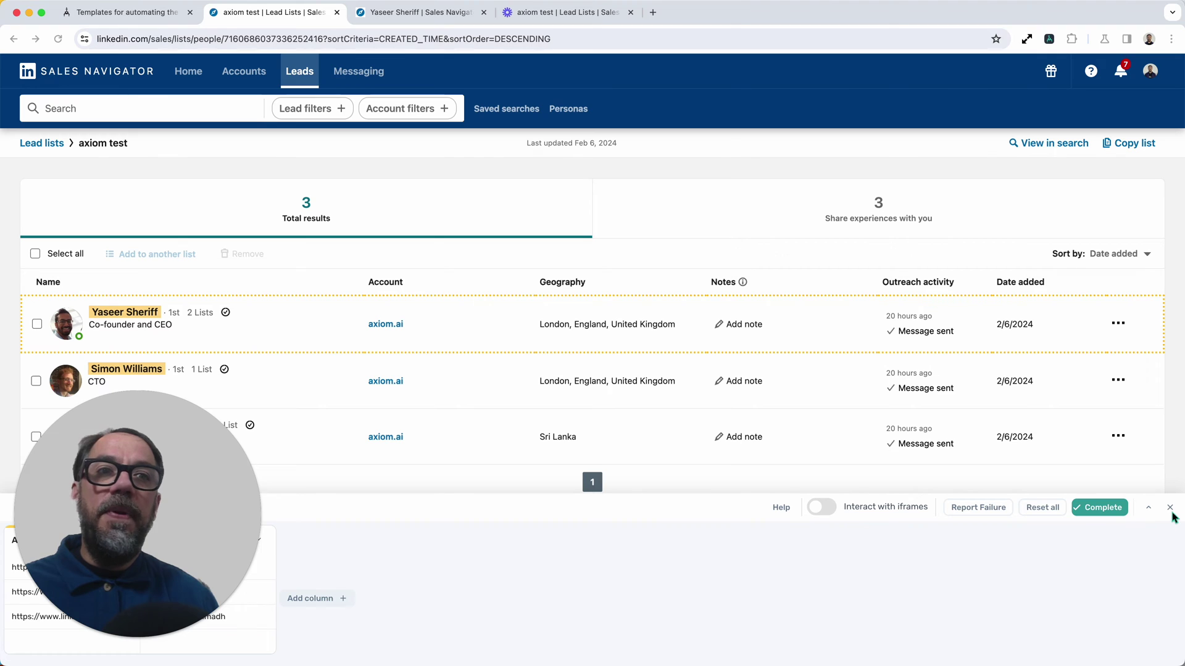
{"action": "left_click", "coordinate": [1170, 508]}
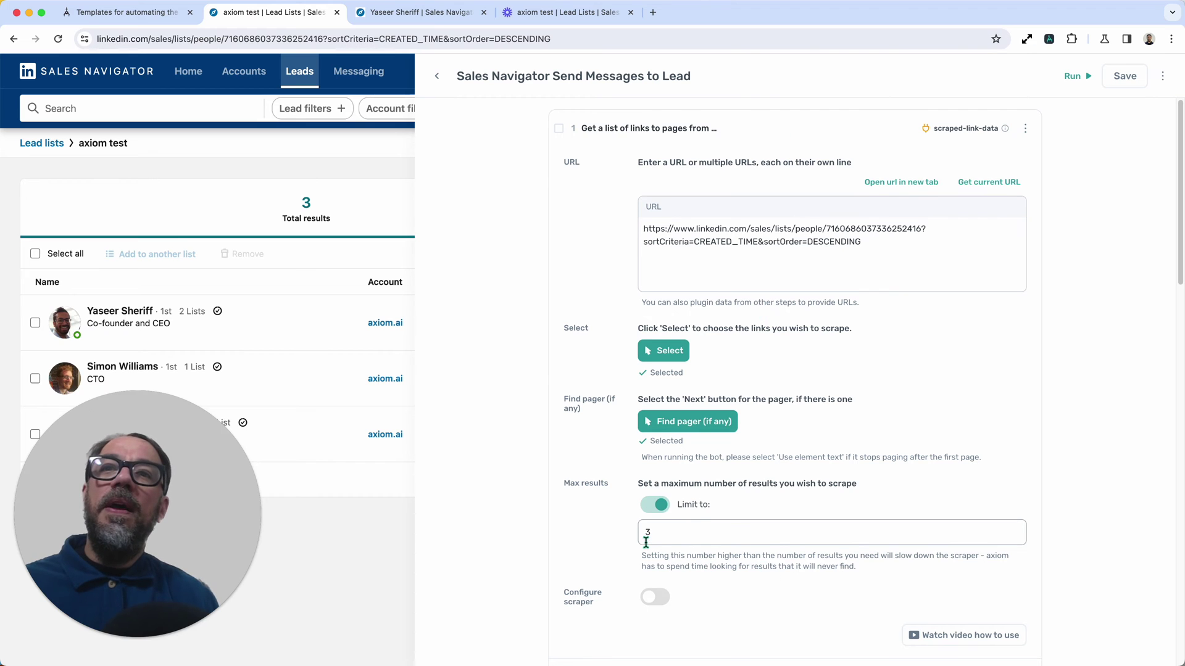
{"action": "scroll", "coordinate": [659, 555], "scroll_direction": "down", "scroll_amount": 2}
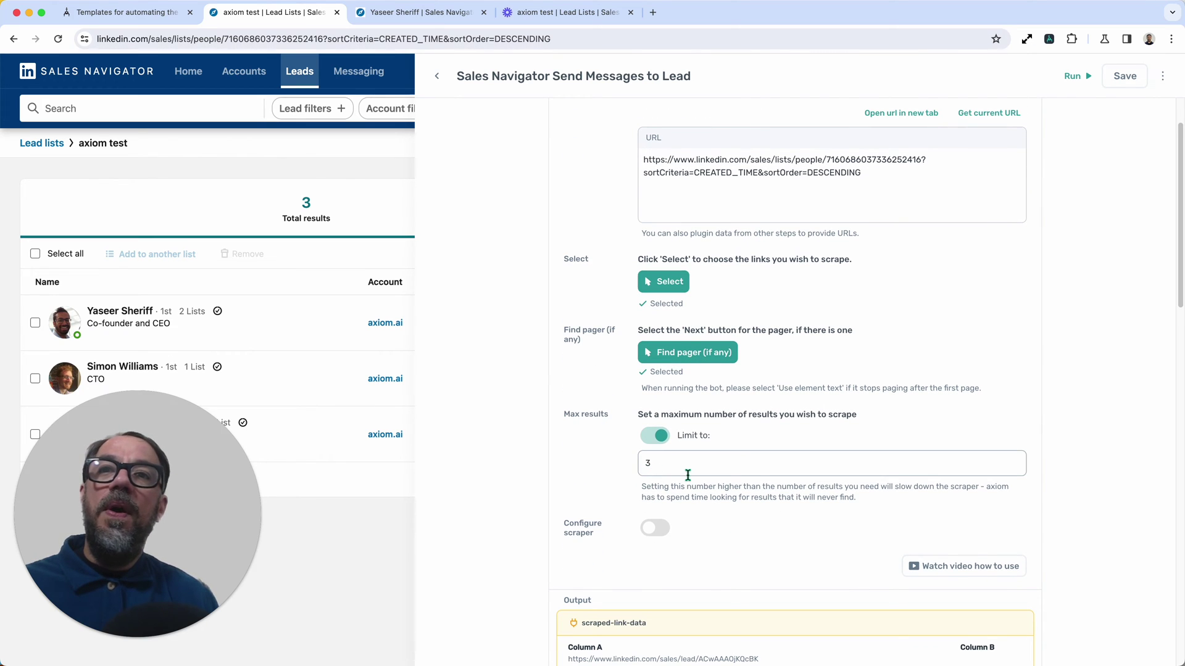
{"action": "scroll", "coordinate": [687, 473], "scroll_direction": "up", "scroll_amount": 2}
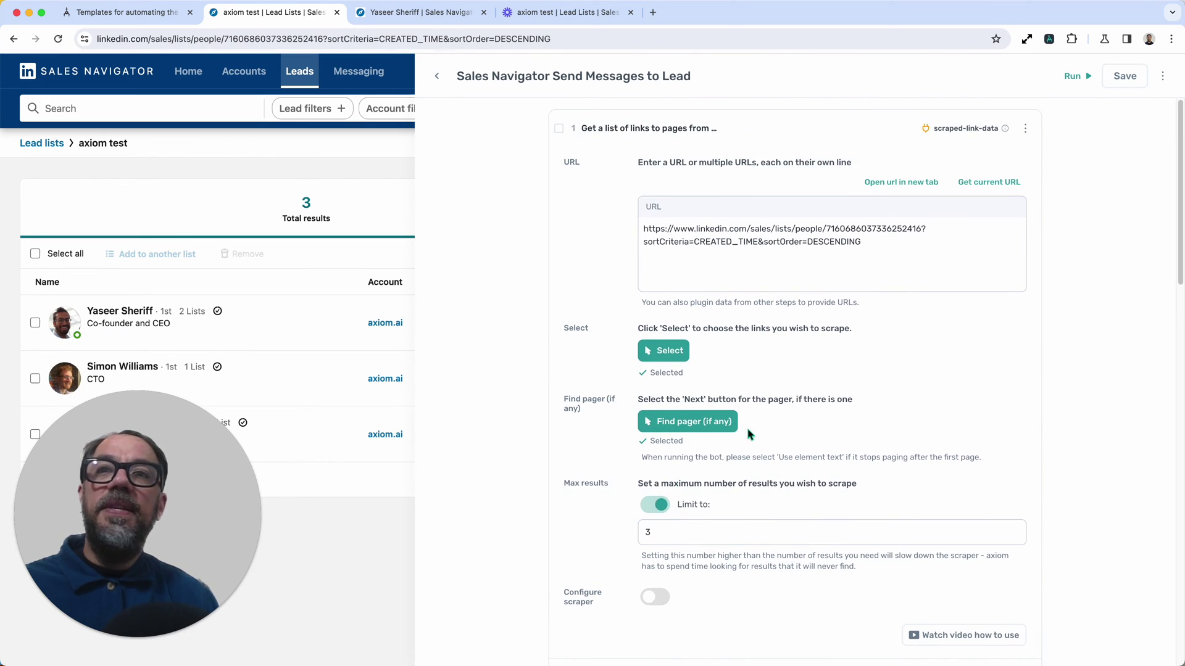
{"action": "left_click", "coordinate": [796, 140]}
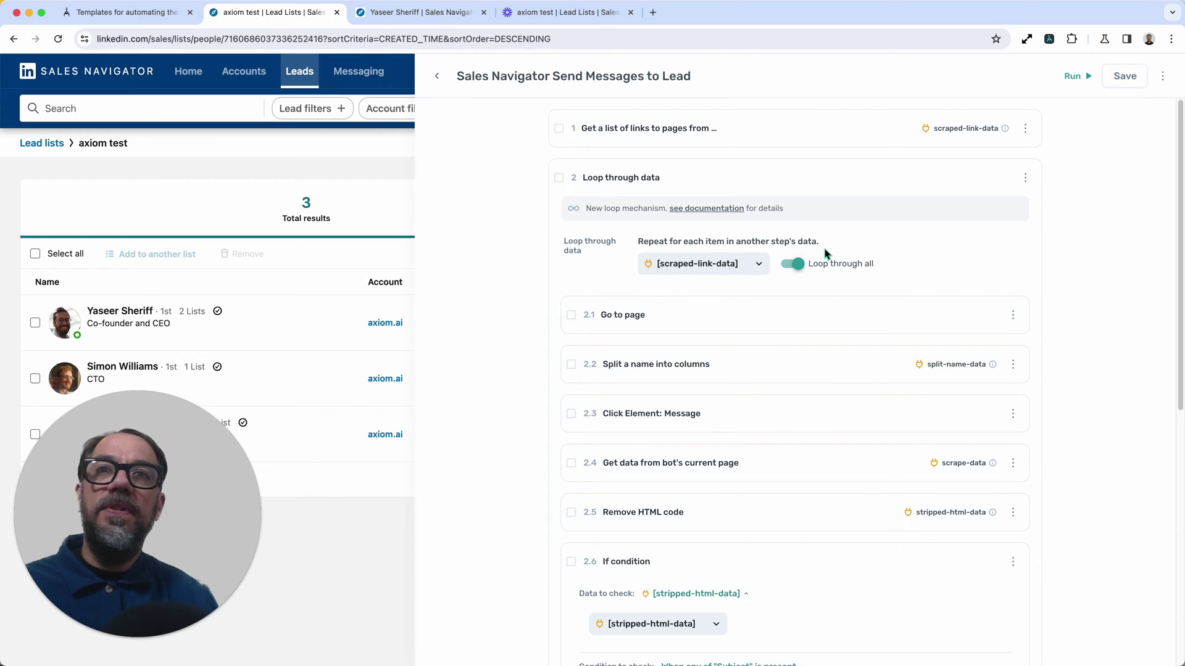
- Inspect the Go to page step 2.1 settings
{"action": "left_click", "coordinate": [735, 336]}
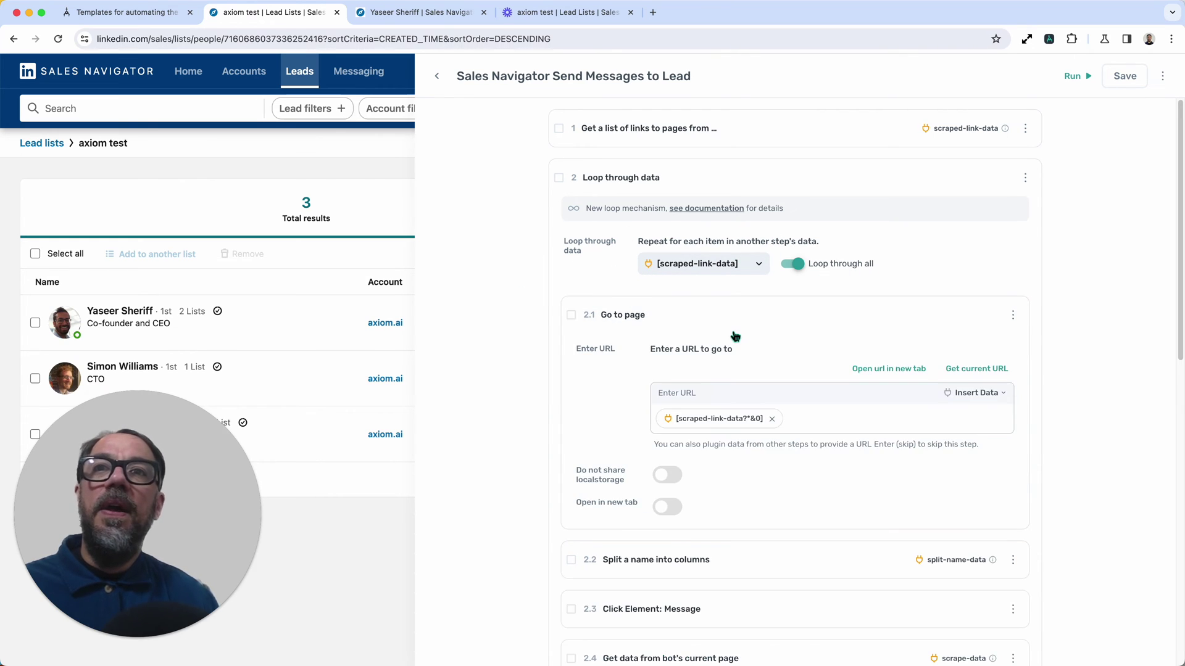
{"action": "left_click", "coordinate": [734, 337]}
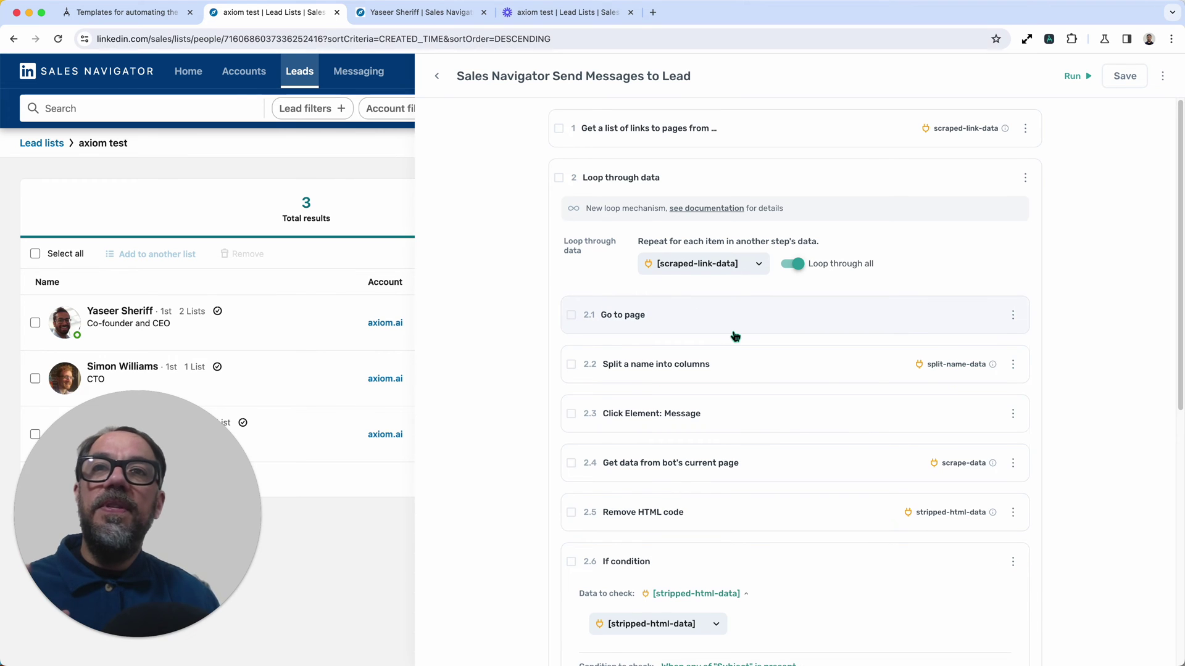
{"action": "left_click", "coordinate": [735, 336]}
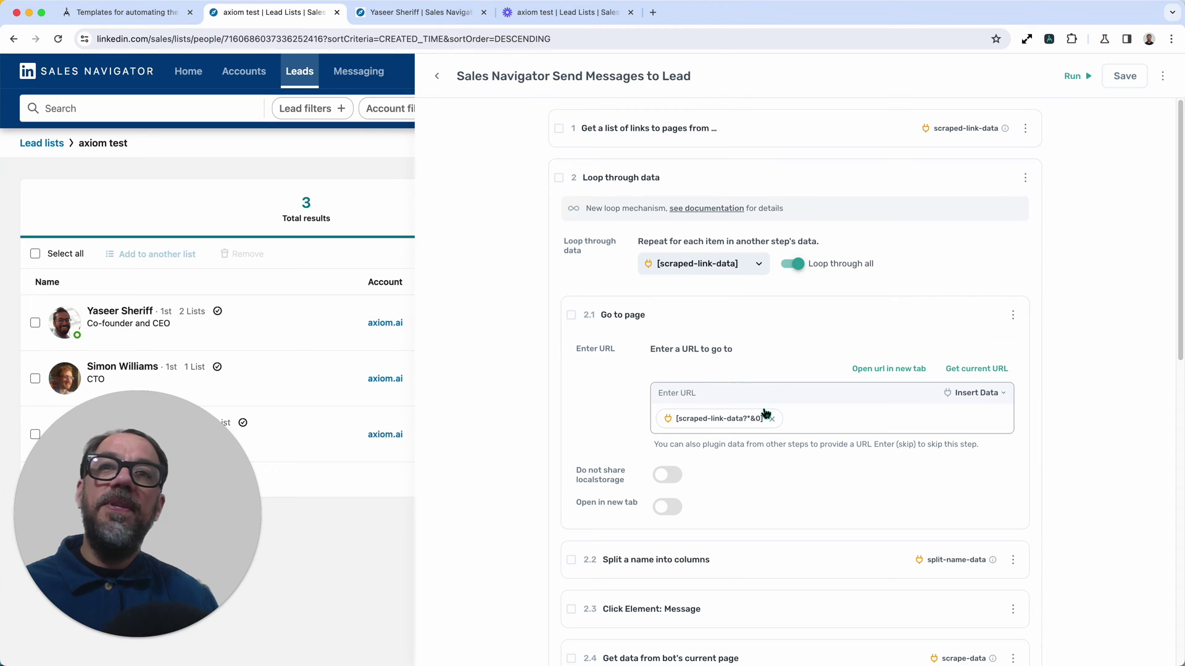
{"action": "left_click", "coordinate": [764, 327]}
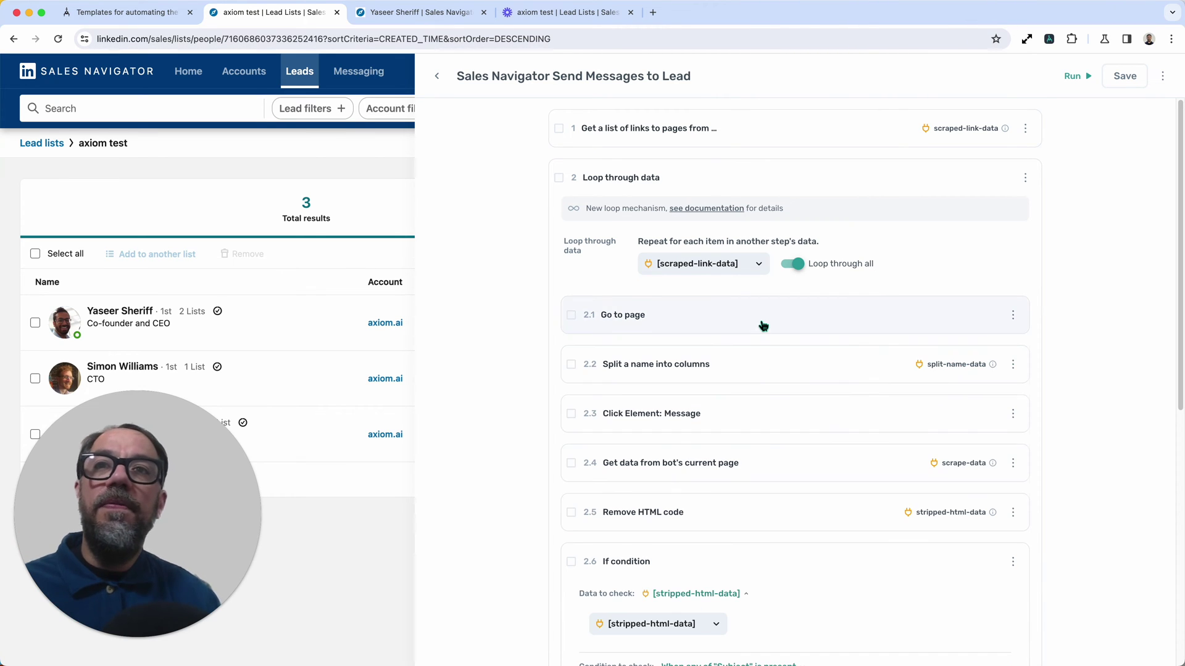
- Review the name-splitting and Message-click steps, then expand step 2.4's page-scraping settings
{"action": "left_click", "coordinate": [759, 375]}
{"action": "scroll", "coordinate": [768, 407], "scroll_direction": "down", "scroll_amount": 1}
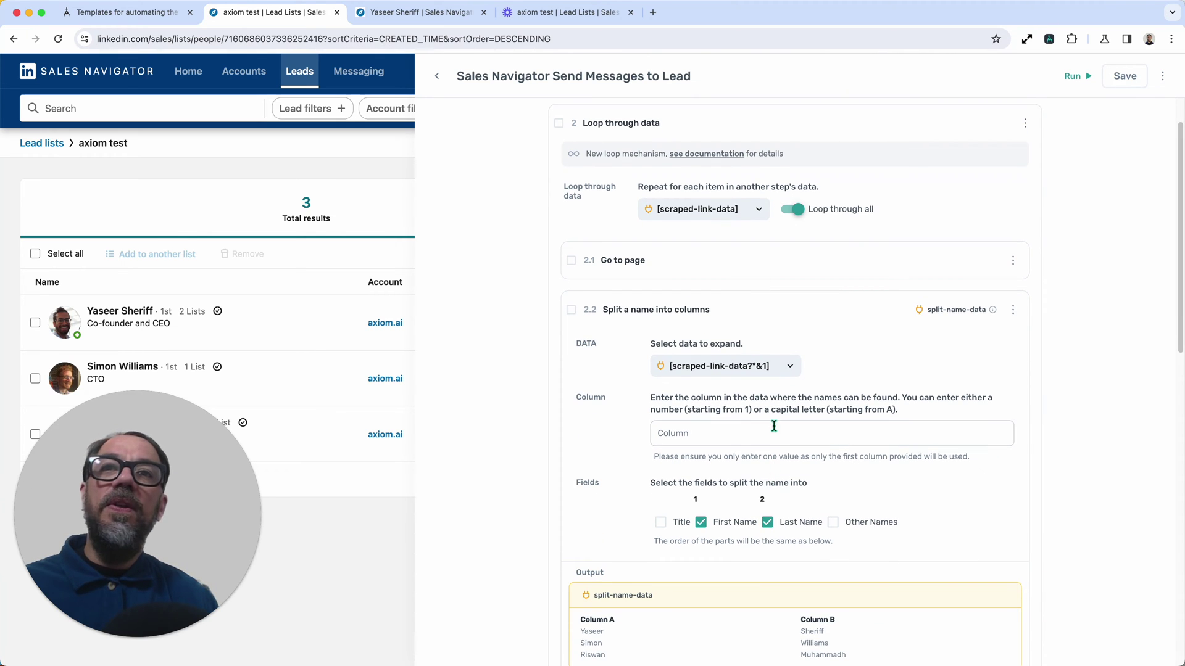
{"action": "scroll", "coordinate": [741, 463], "scroll_direction": "down", "scroll_amount": 2}
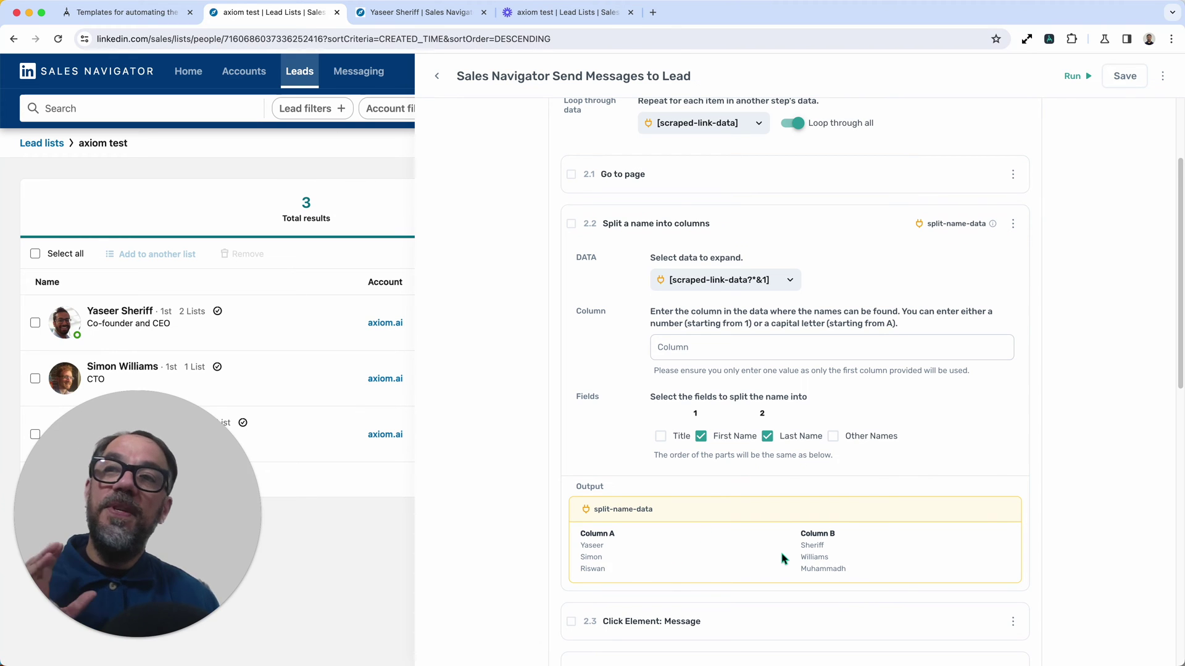
{"action": "left_click", "coordinate": [782, 238]}
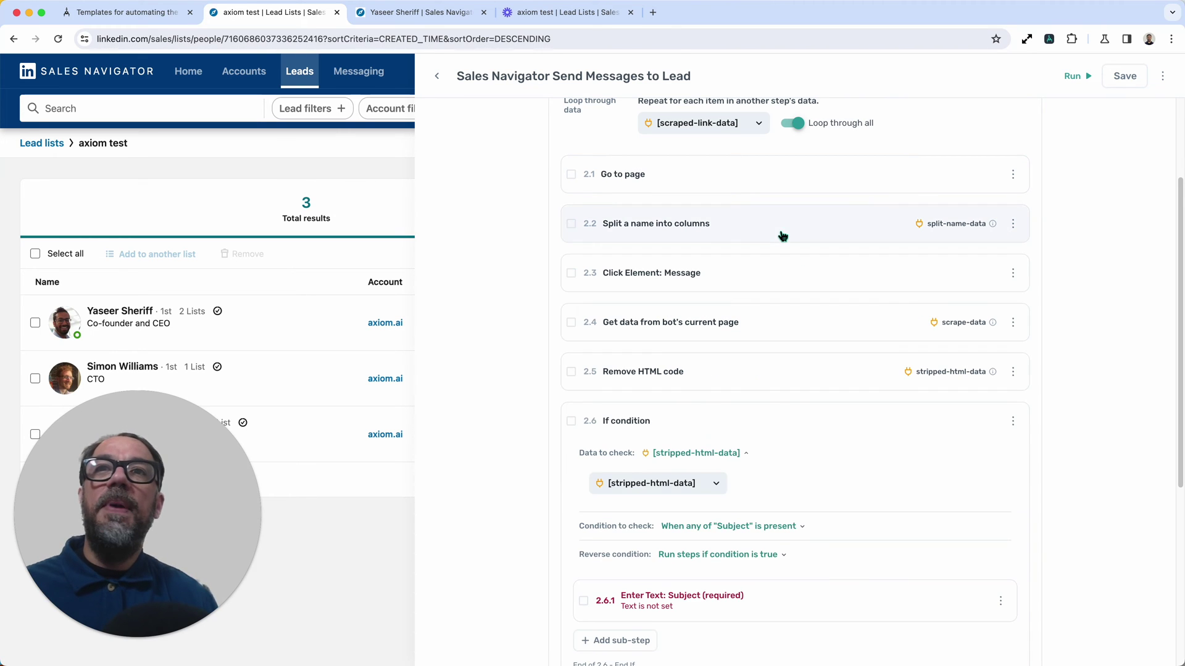
{"action": "left_click", "coordinate": [779, 288]}
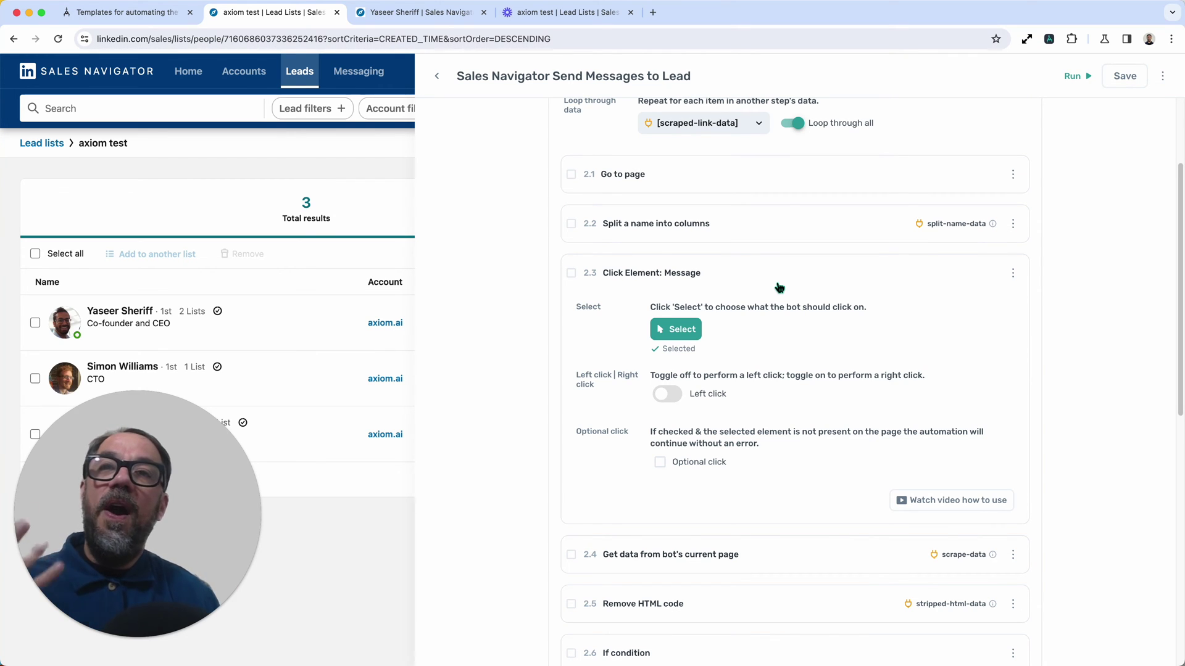
{"action": "left_click", "coordinate": [779, 288]}
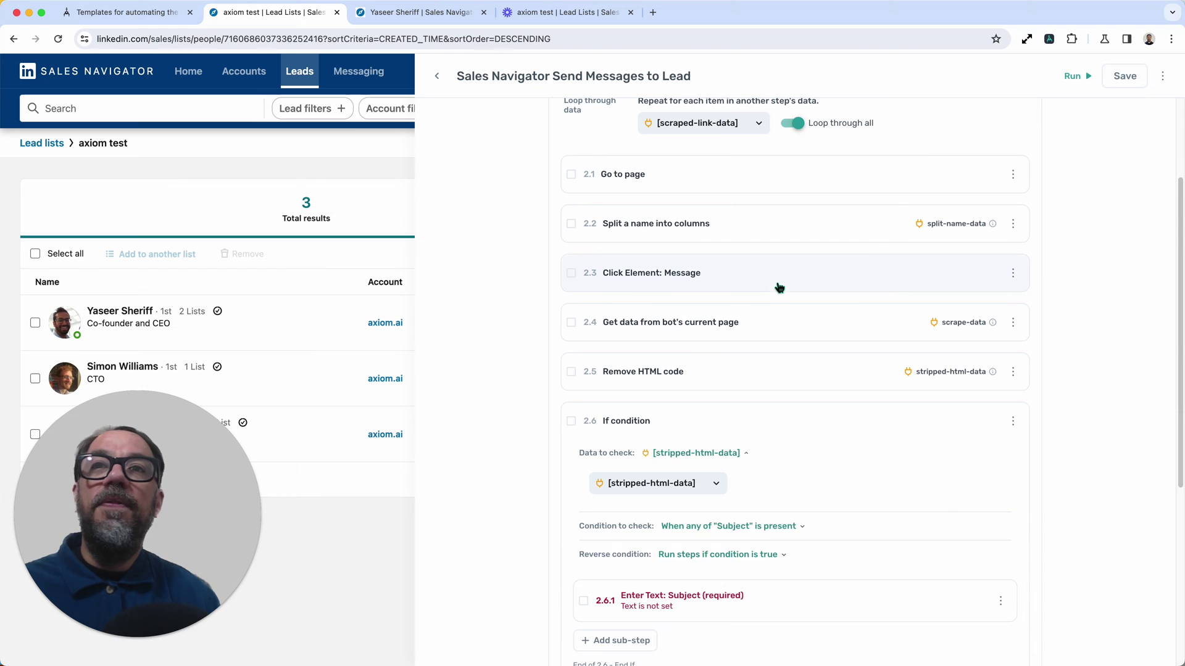
{"action": "left_click", "coordinate": [784, 337]}
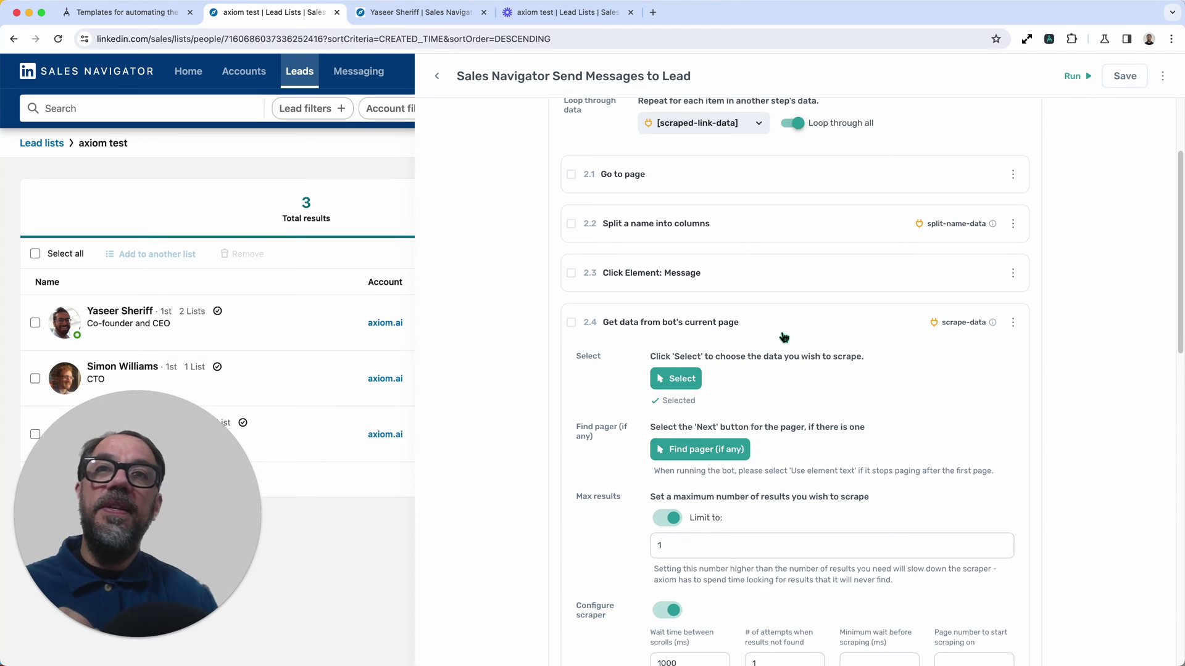
- Collapse step 2.4 and expand step 2.6.1 'Enter Text: Subject (required)' inside the If condition
{"action": "left_click", "coordinate": [784, 337]}
{"action": "scroll", "coordinate": [783, 336], "scroll_direction": "down", "scroll_amount": 1}
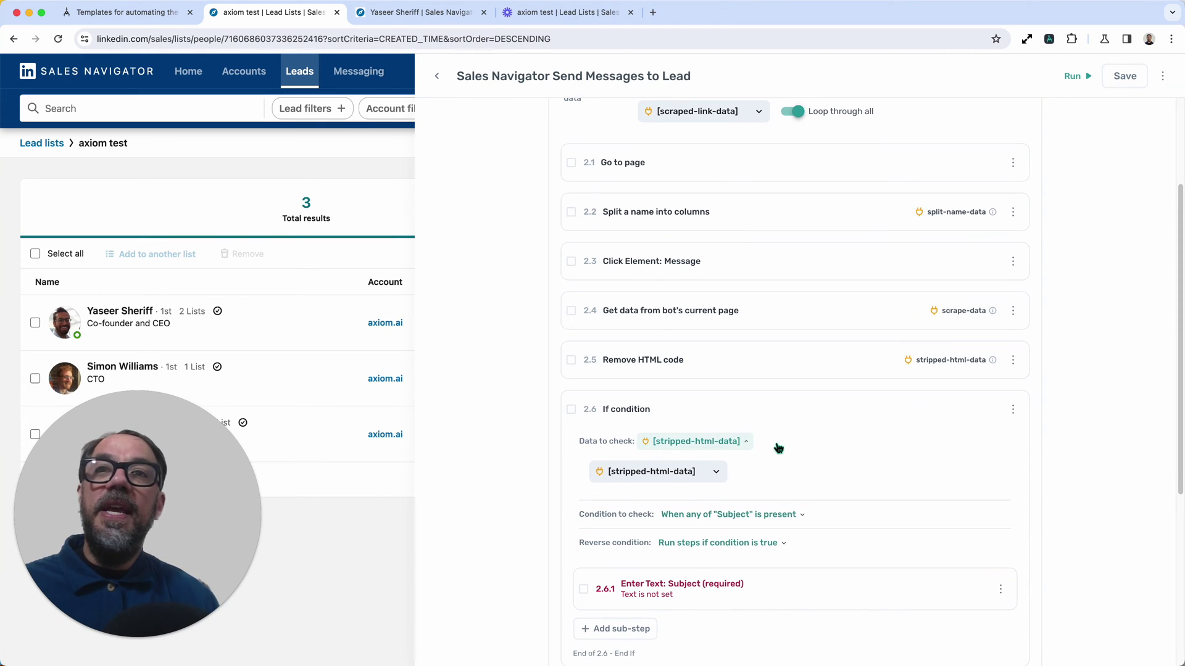
{"action": "scroll", "coordinate": [778, 448], "scroll_direction": "down", "scroll_amount": 2}
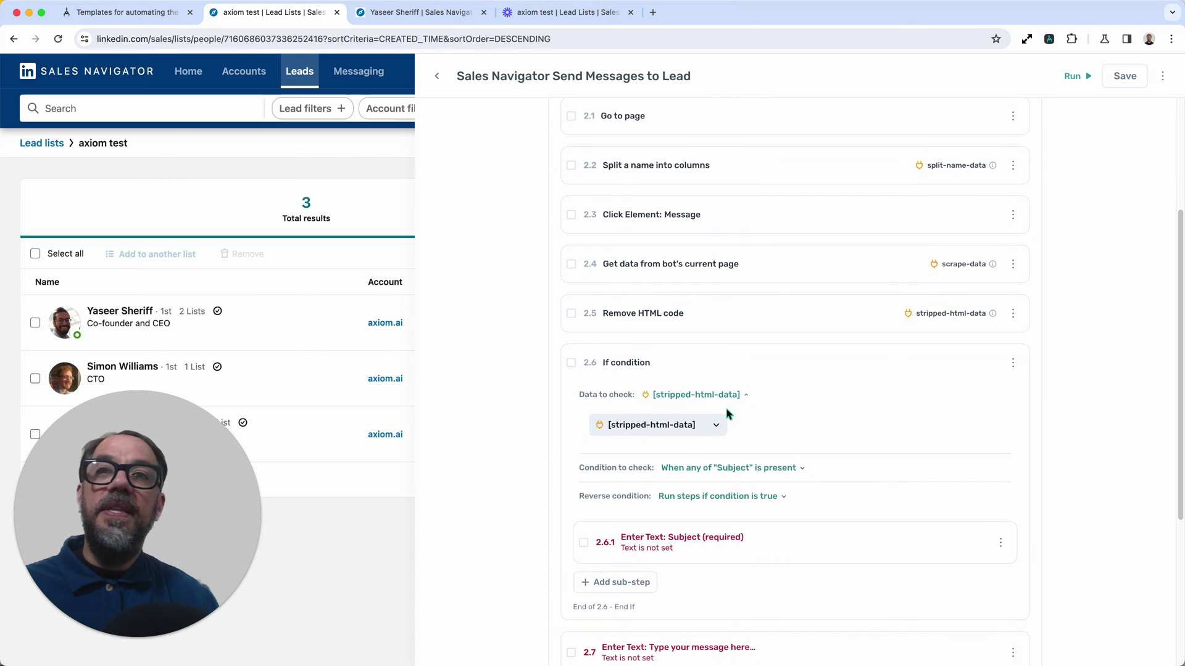
{"action": "scroll", "coordinate": [802, 484], "scroll_direction": "down", "scroll_amount": 5}
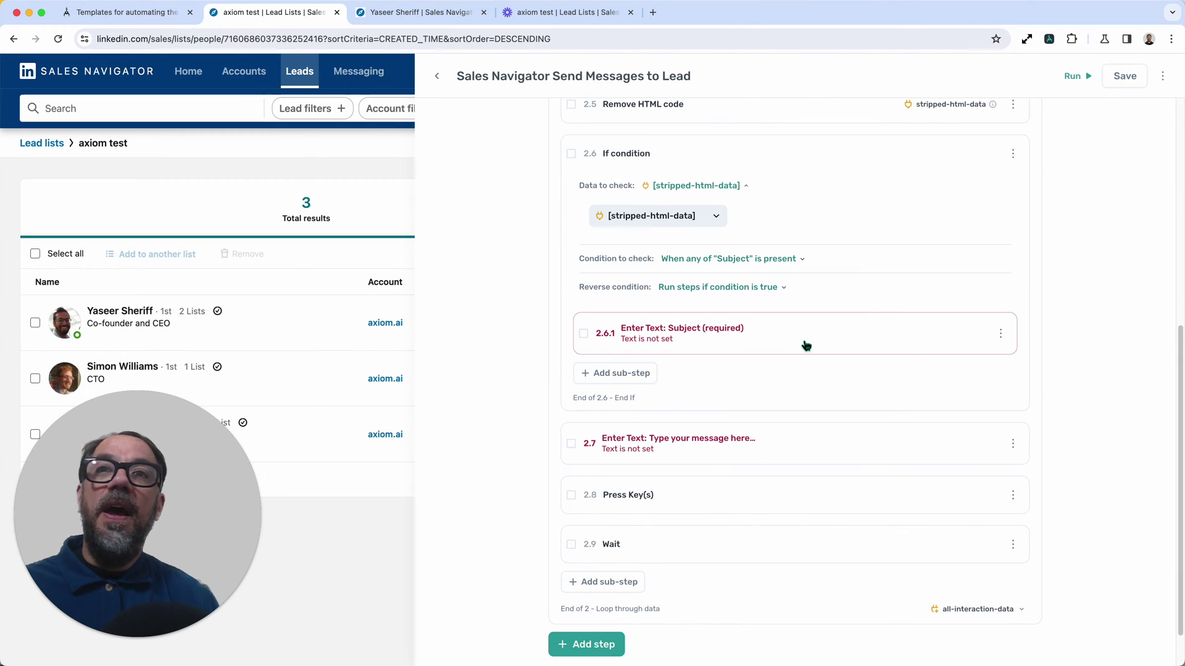
{"action": "scroll", "coordinate": [775, 351], "scroll_direction": "up", "scroll_amount": 3}
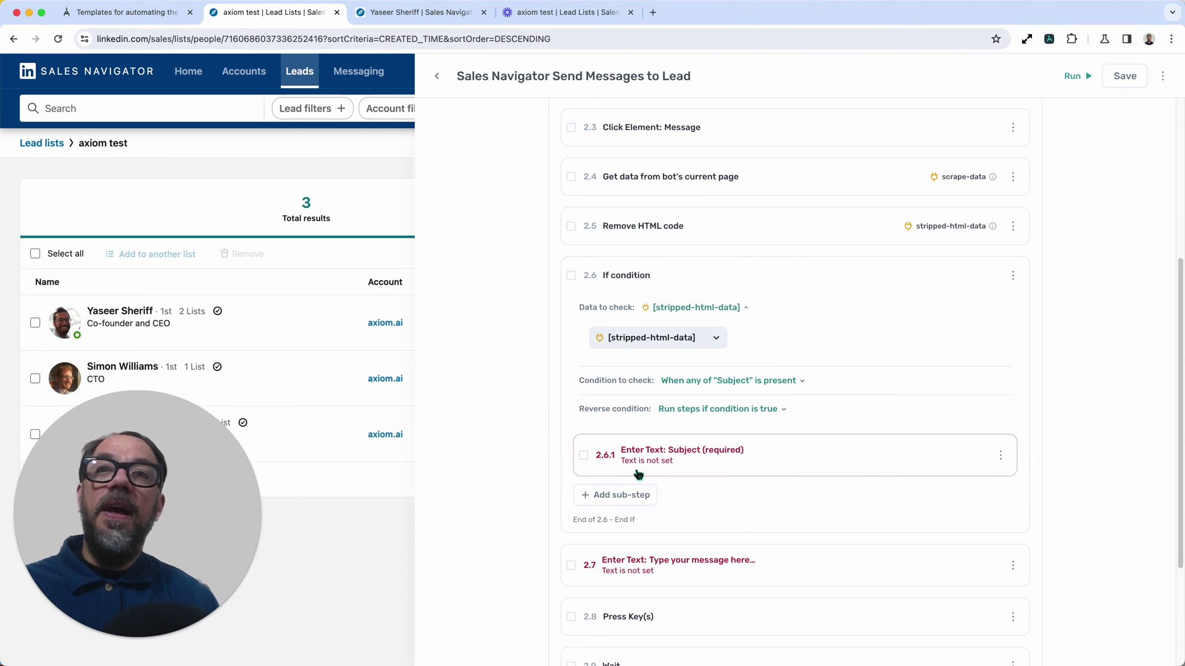
{"action": "left_click", "coordinate": [820, 469]}
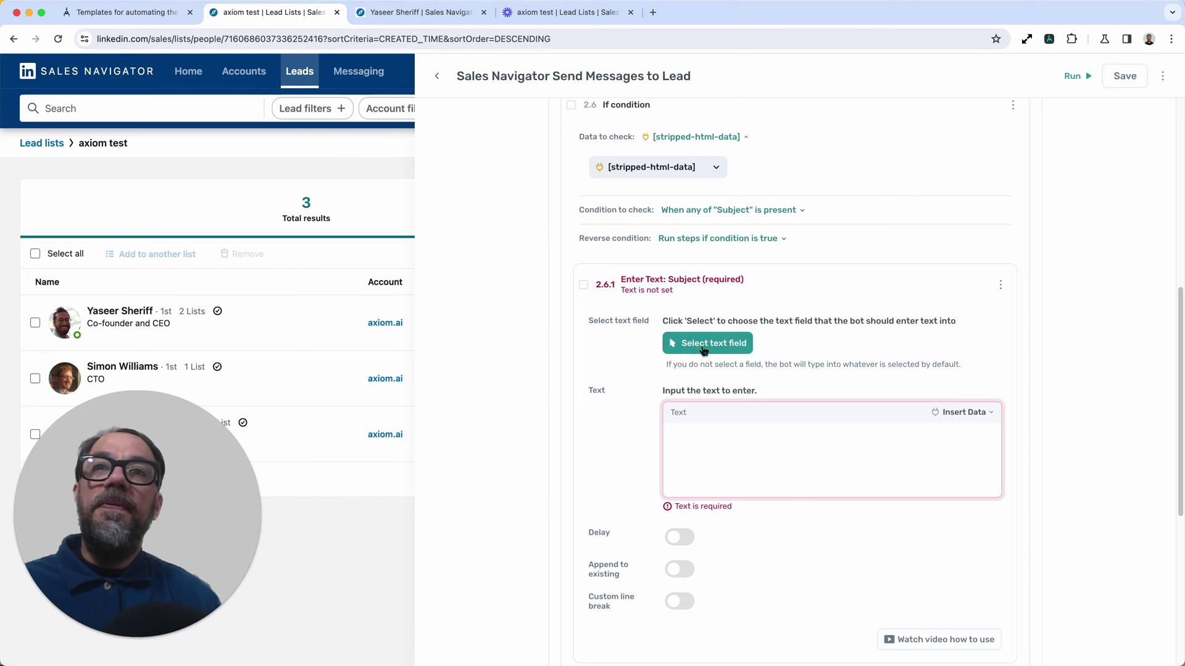
- Set the Subject text to 'Hello' followed by split-name-data Column A (first names)
{"action": "left_click", "coordinate": [700, 445]}
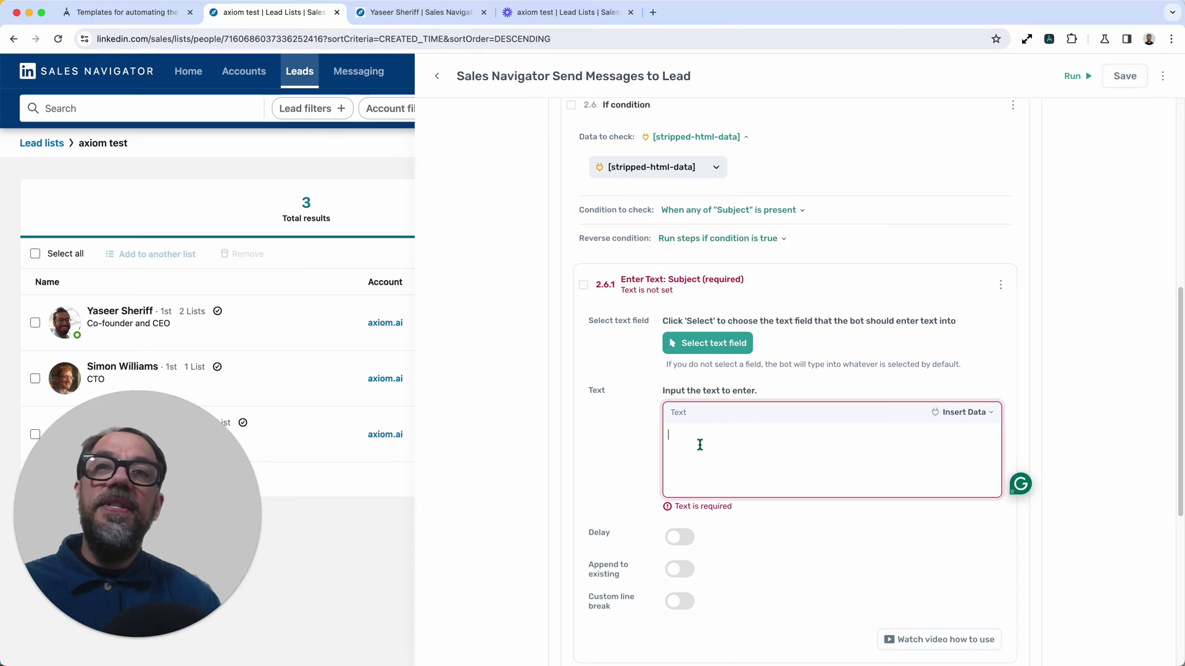
{"action": "type", "text": "Hello"}
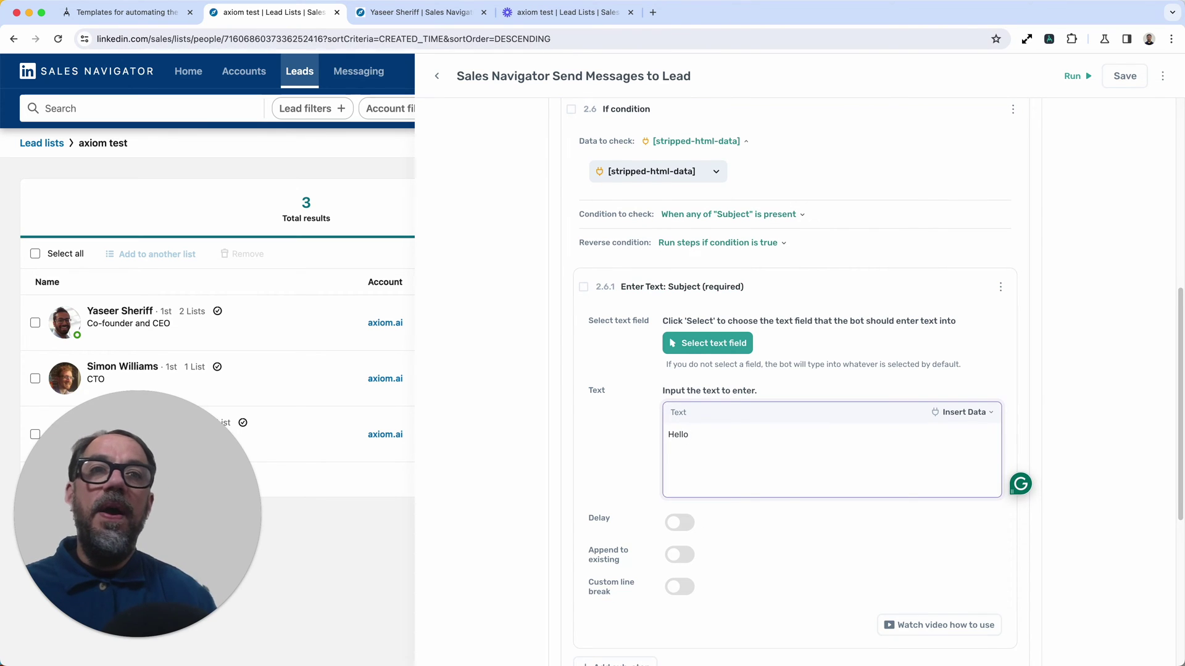
{"action": "left_click", "coordinate": [940, 414]}
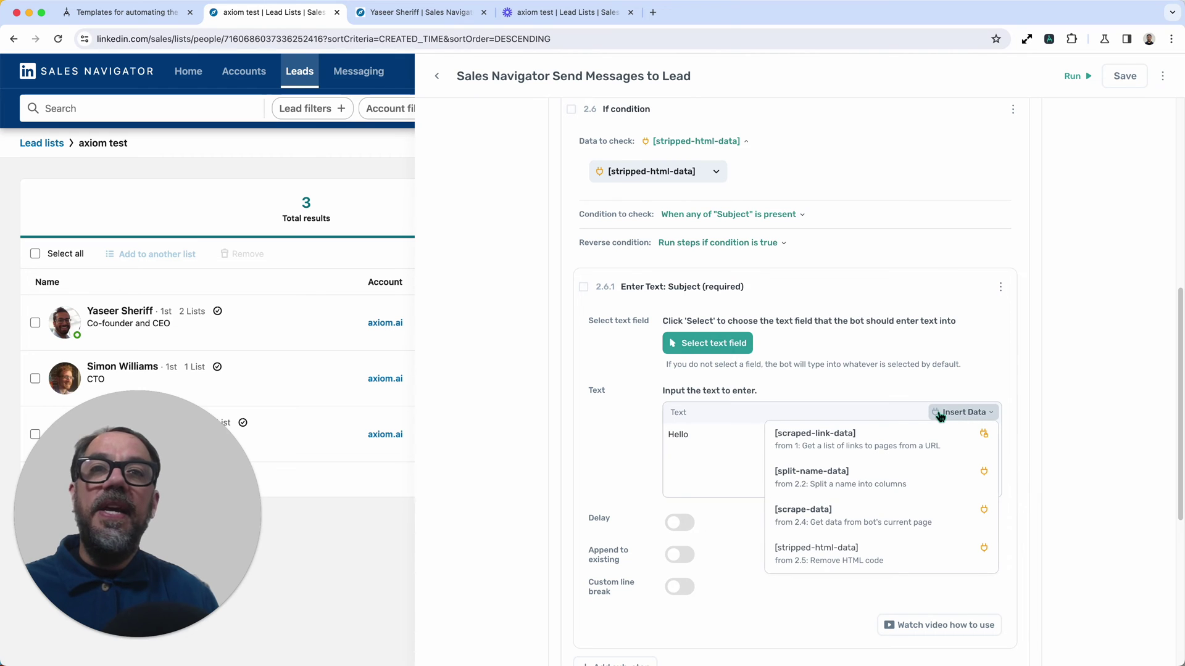
{"action": "scroll", "coordinate": [852, 494], "scroll_direction": "down", "scroll_amount": 1}
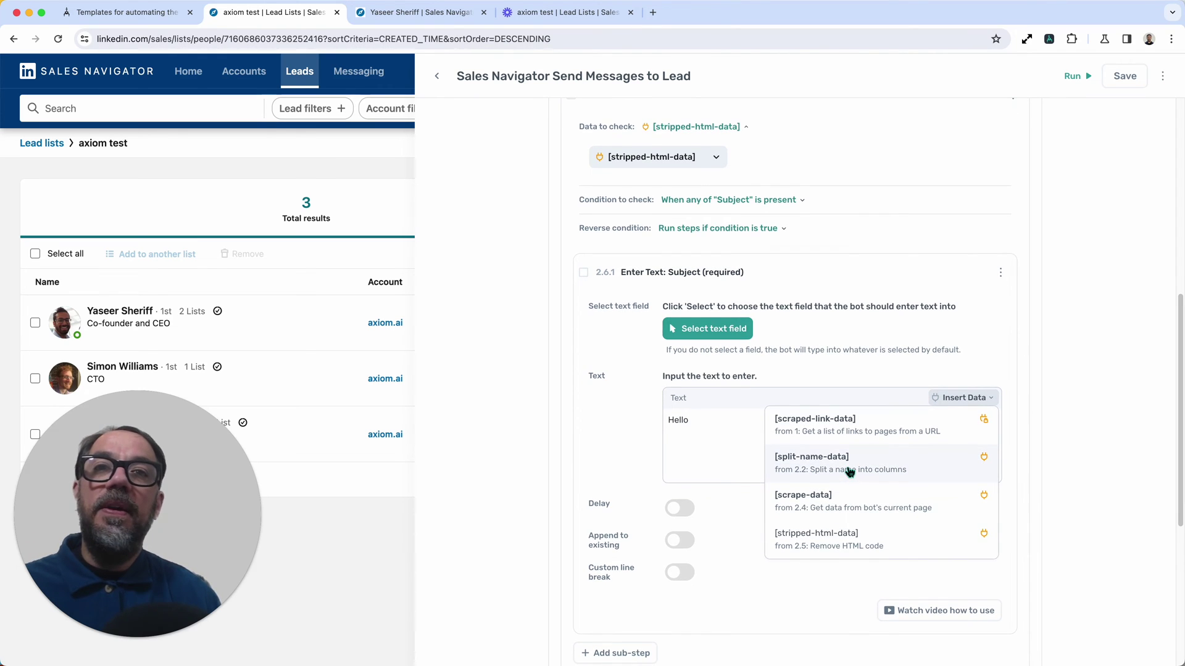
{"action": "left_click", "coordinate": [850, 472]}
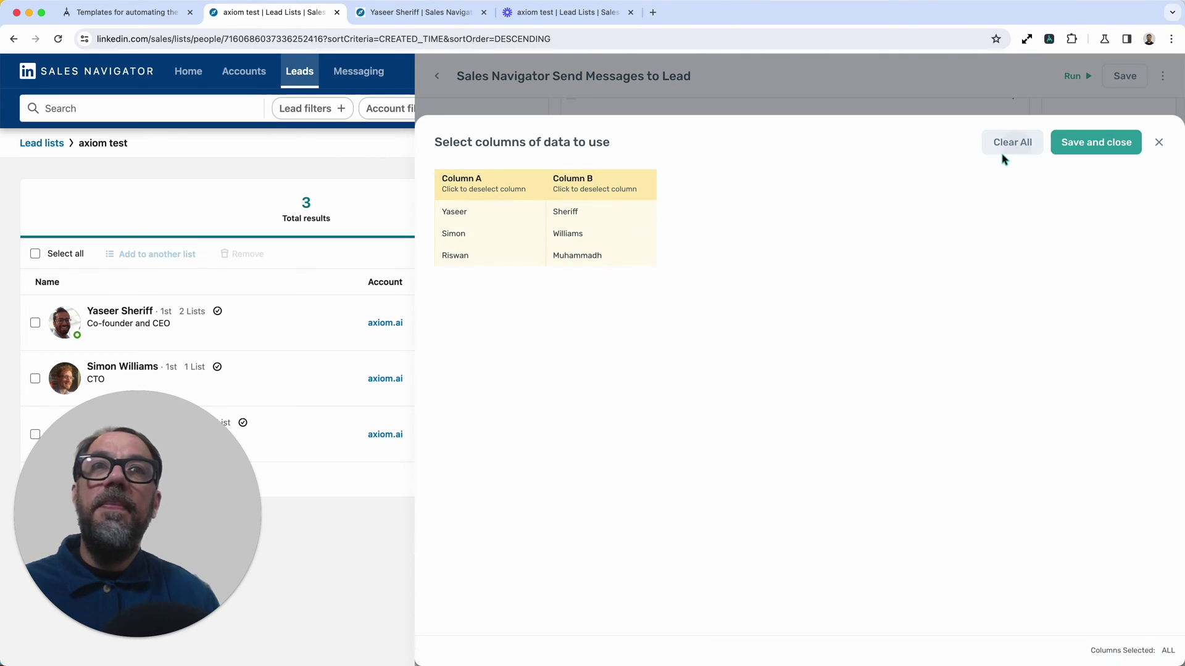
{"action": "left_click", "coordinate": [1003, 159]}
{"action": "left_click", "coordinate": [484, 188]}
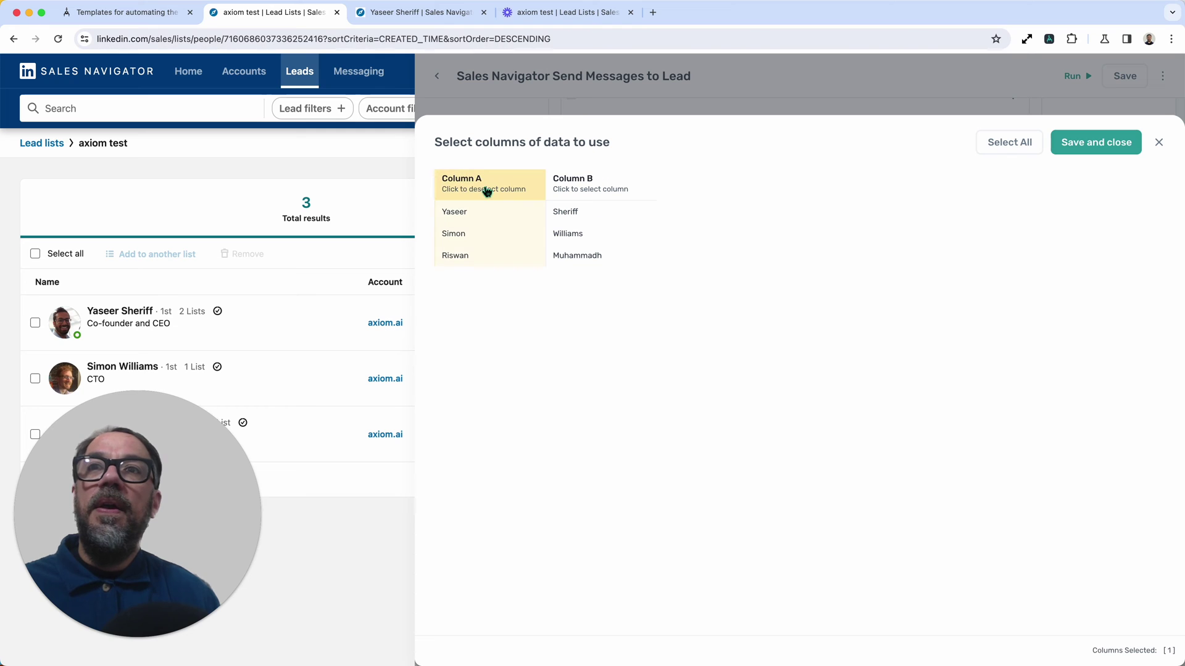
{"action": "left_click", "coordinate": [1124, 150]}
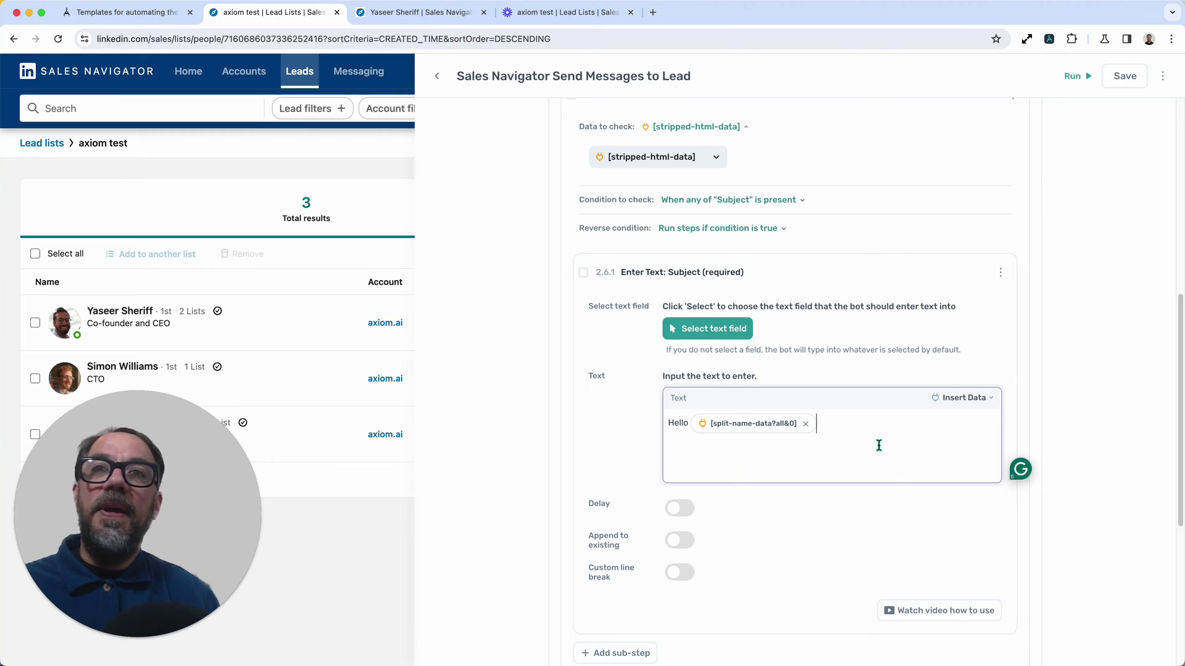
{"action": "left_click", "coordinate": [830, 285]}
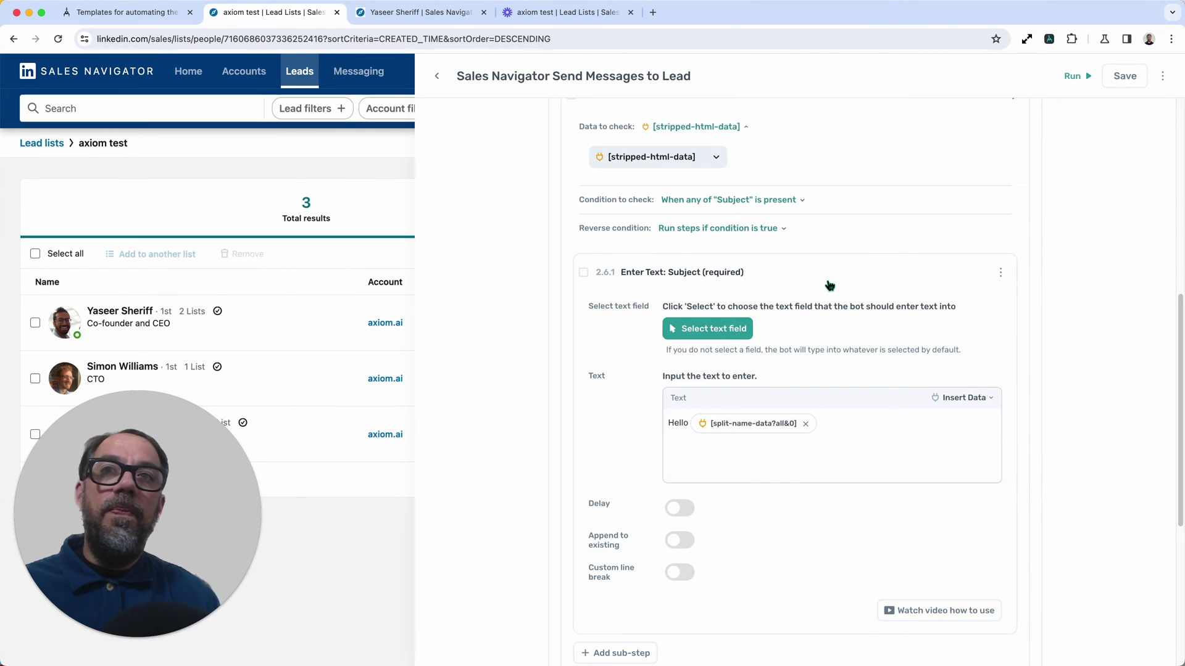
{"action": "left_click", "coordinate": [830, 286]}
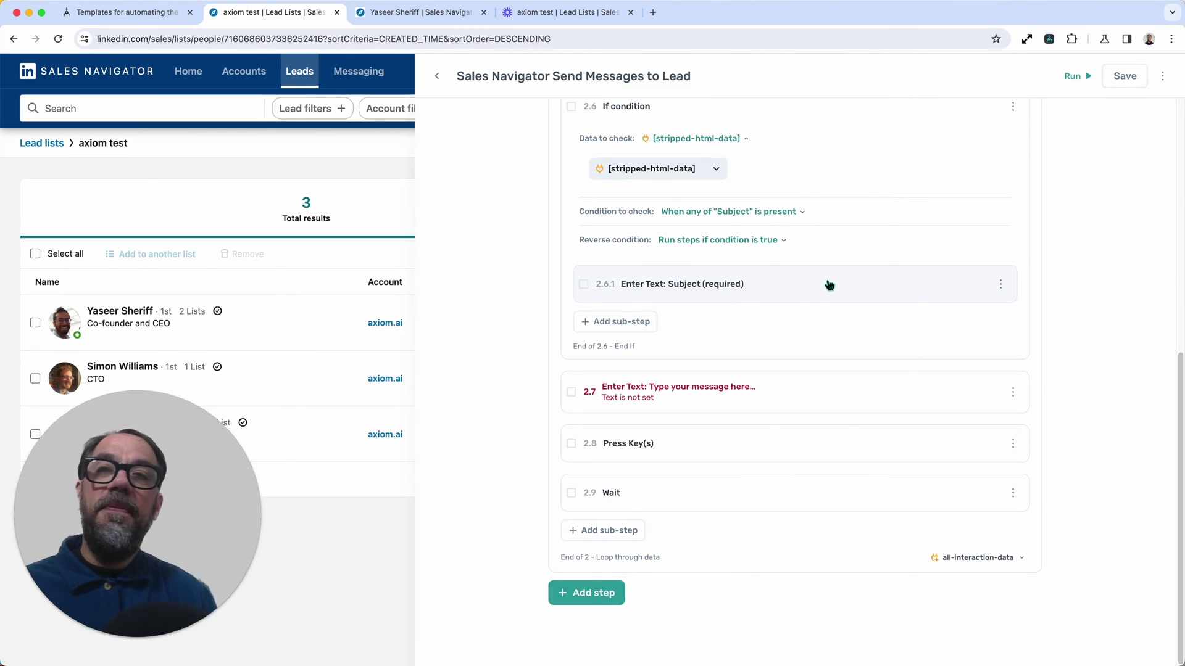
- Set step 2.7's message to 'Just test again' plus split-name-data Column A first names
{"action": "left_click", "coordinate": [815, 391]}
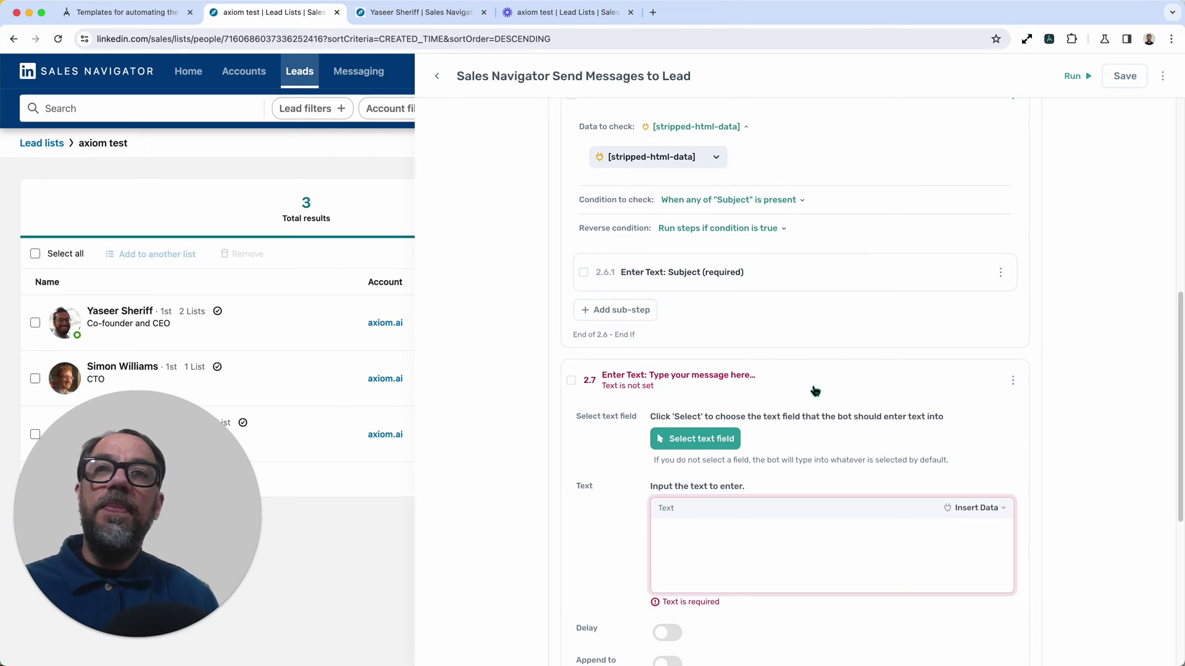
{"action": "scroll", "coordinate": [813, 390], "scroll_direction": "down", "scroll_amount": 3}
{"action": "left_click", "coordinate": [762, 370]}
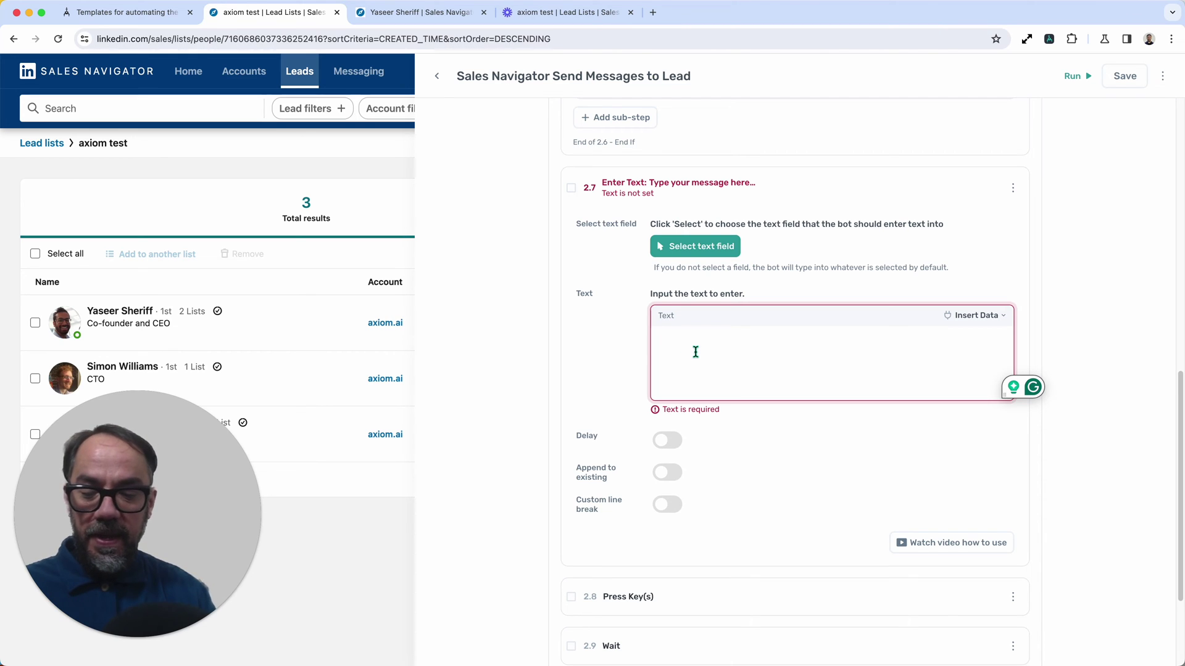
{"action": "type", "text": "Just te"}
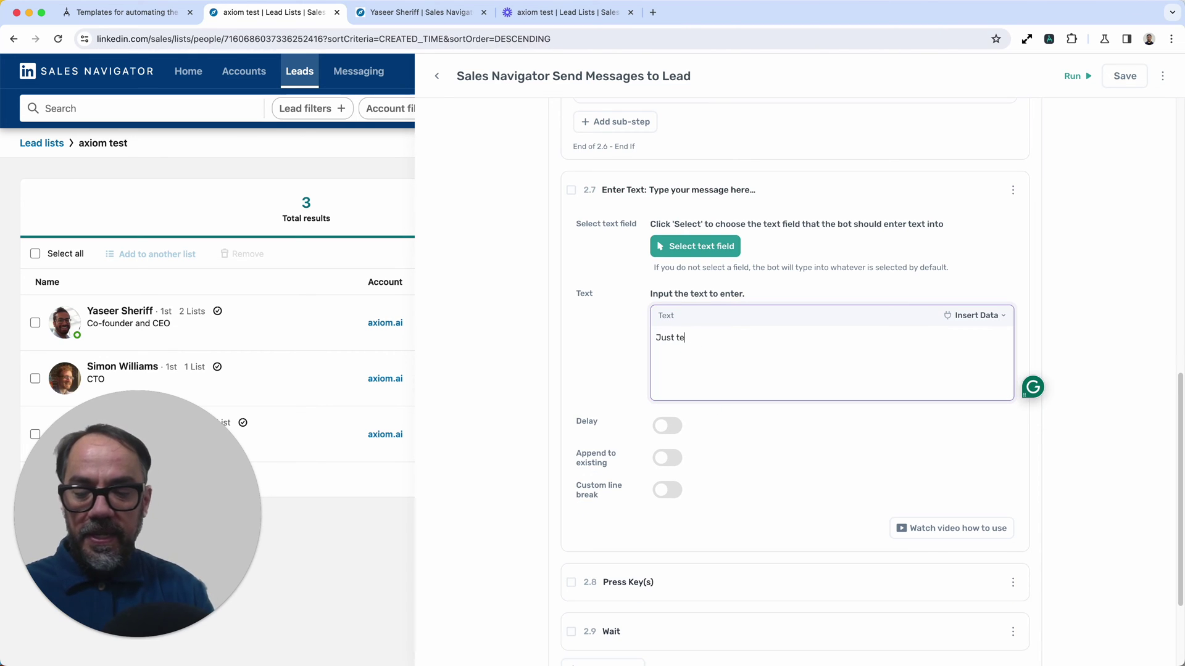
{"action": "type", "text": "st again"}
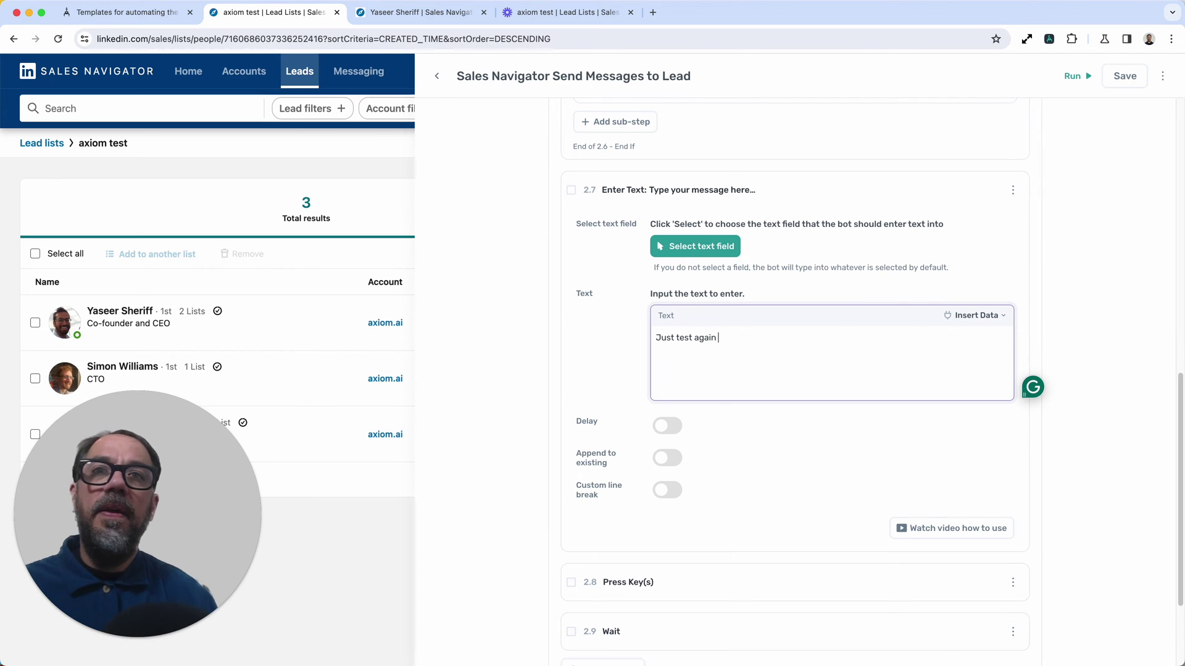
{"action": "left_click", "coordinate": [975, 315]}
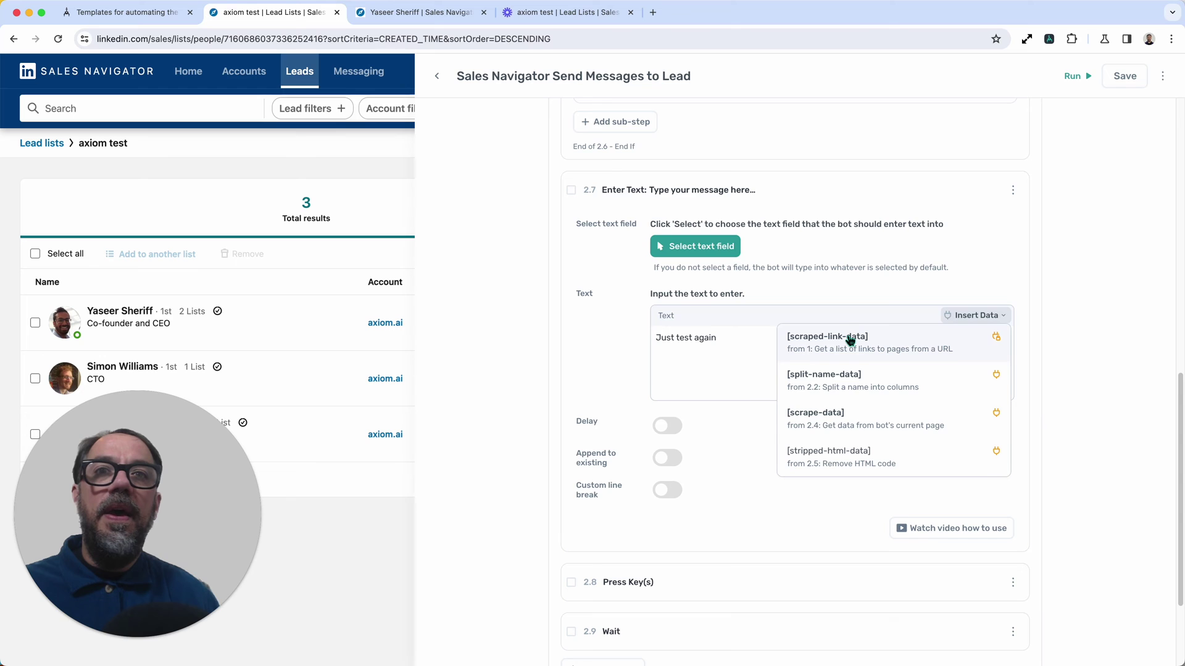
{"action": "left_click", "coordinate": [848, 389]}
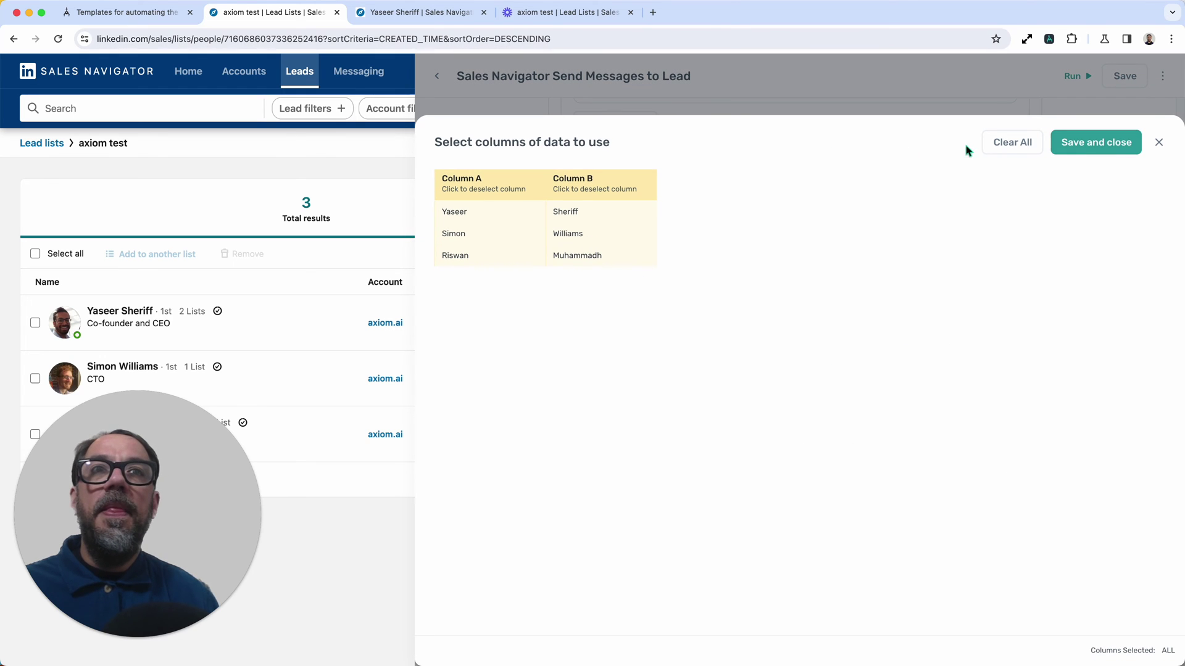
{"action": "left_click", "coordinate": [1003, 143]}
{"action": "left_click", "coordinate": [472, 192]}
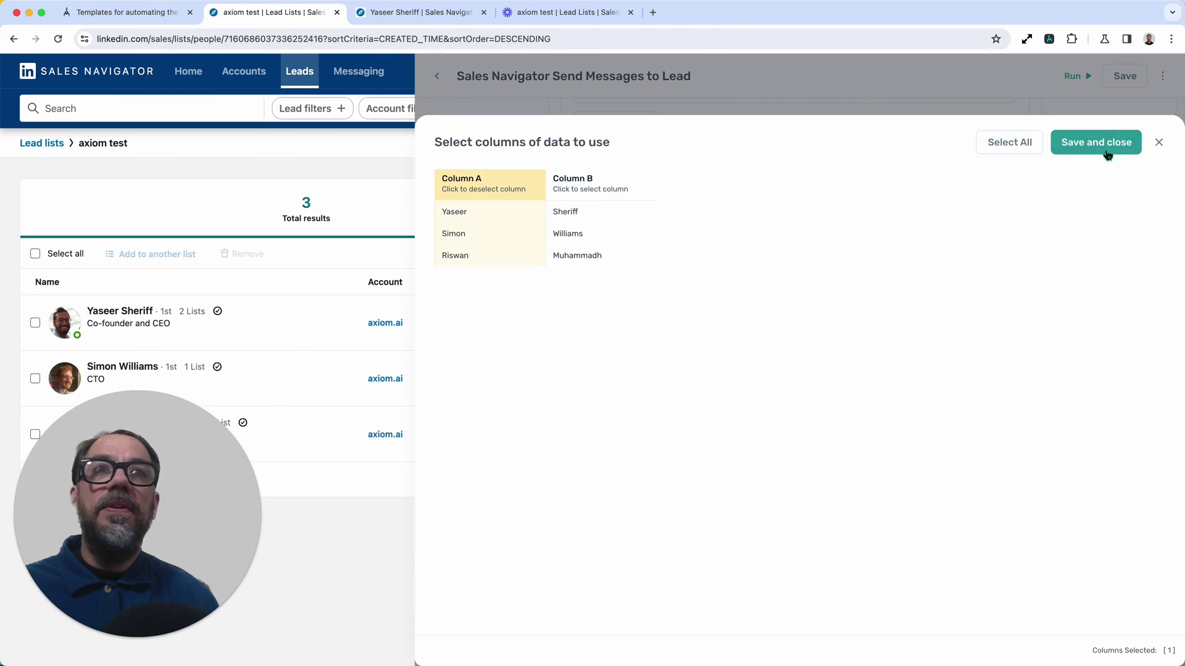
{"action": "left_click", "coordinate": [1096, 143]}
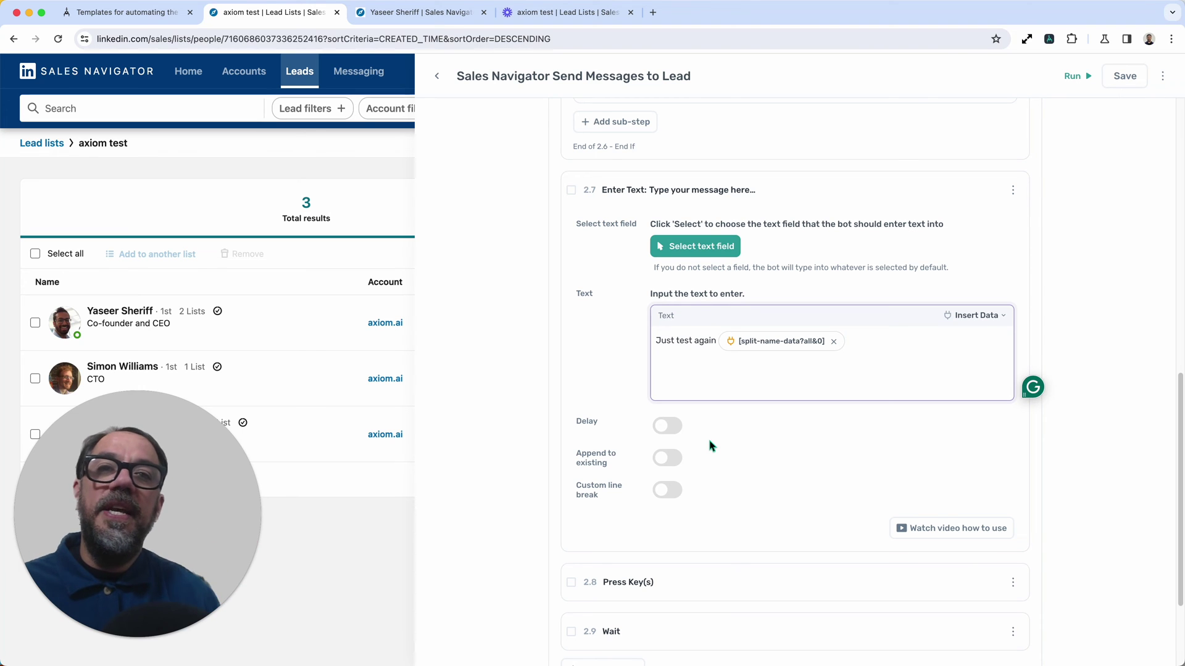
{"action": "left_click", "coordinate": [793, 192]}
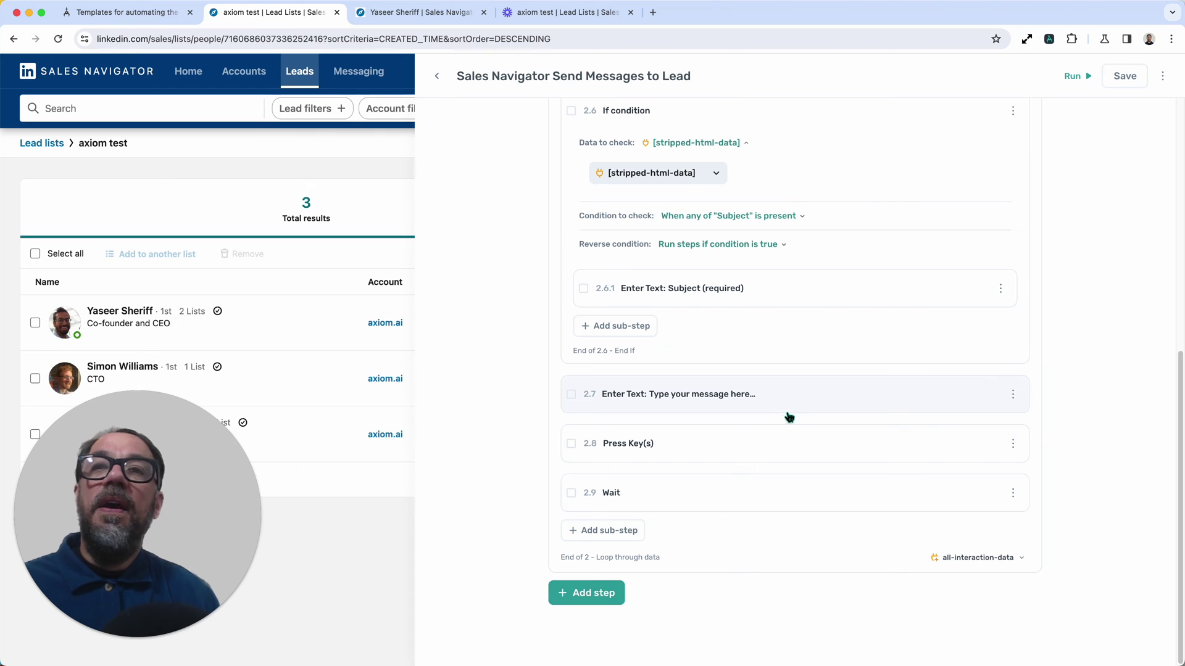
{"action": "left_click", "coordinate": [785, 452]}
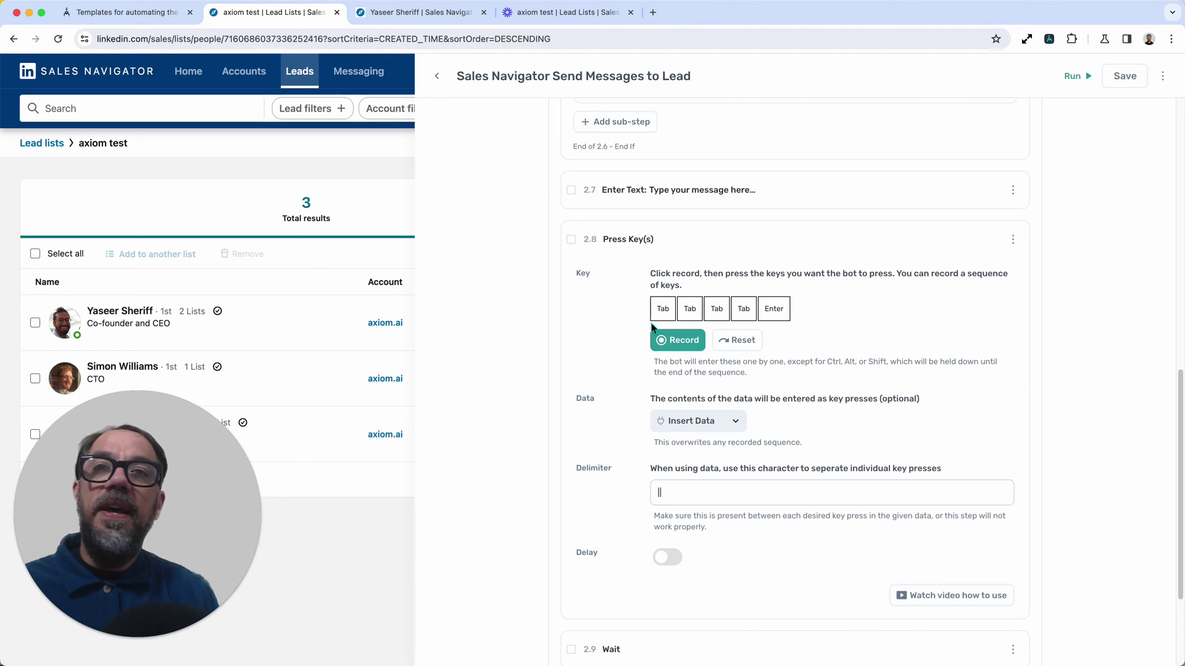
{"action": "left_click", "coordinate": [781, 236]}
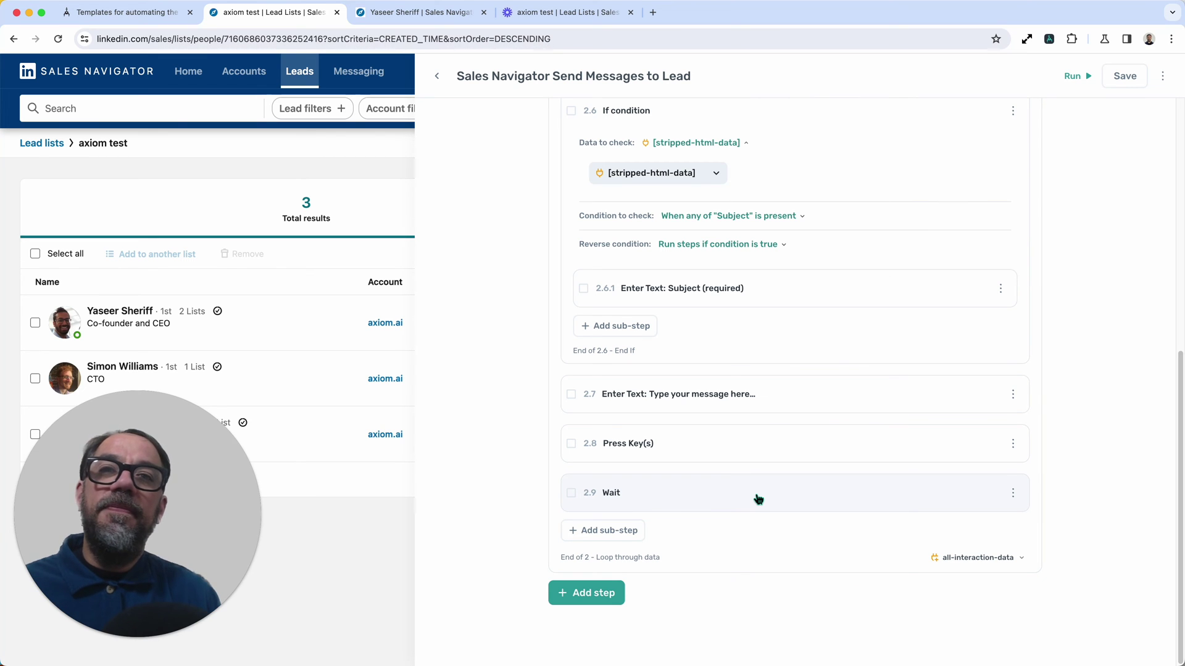
{"action": "scroll", "coordinate": [806, 339], "scroll_direction": "up", "scroll_amount": 8}
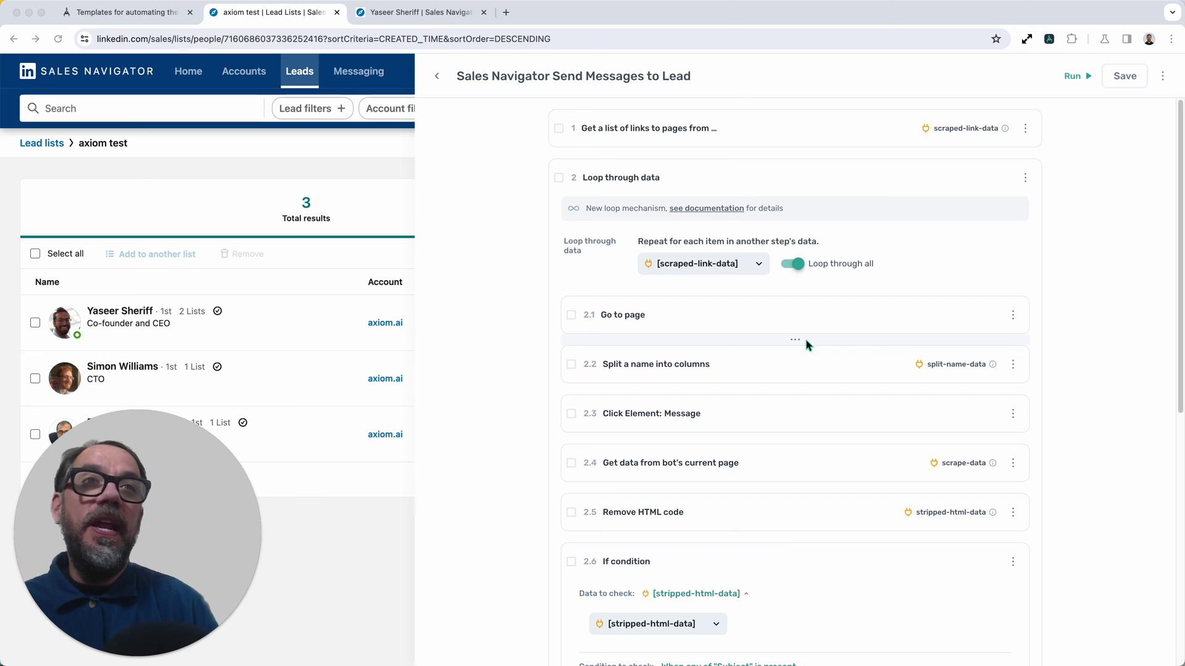
{"action": "left_click", "coordinate": [1163, 77]}
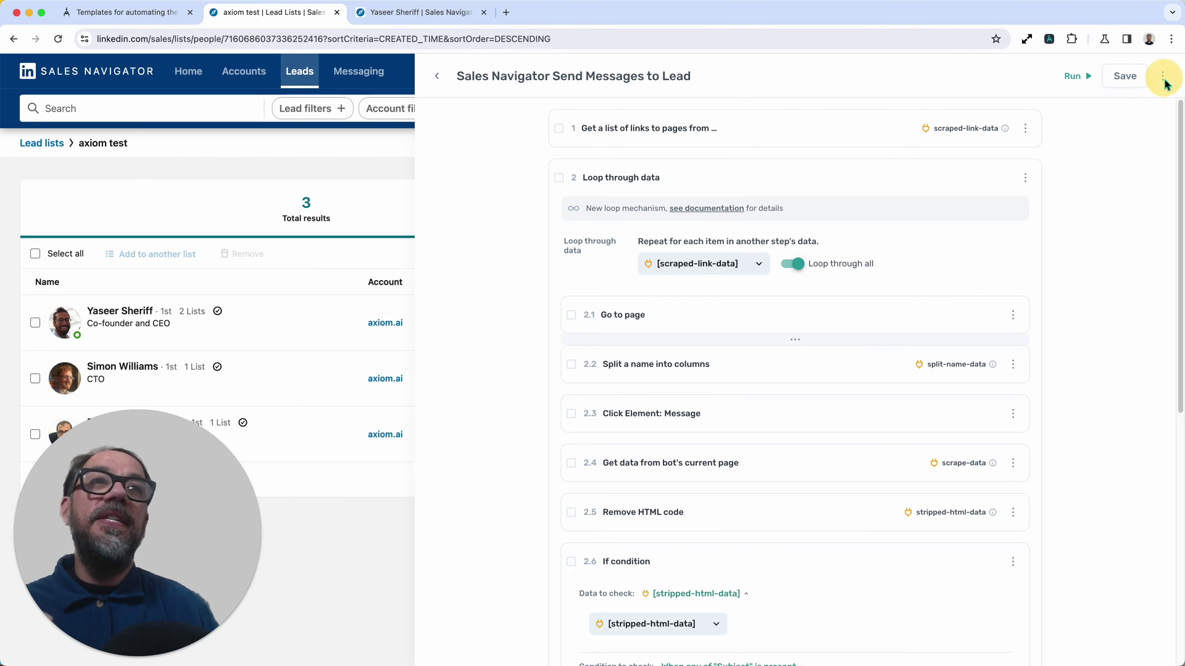
{"action": "left_click", "coordinate": [1164, 79]}
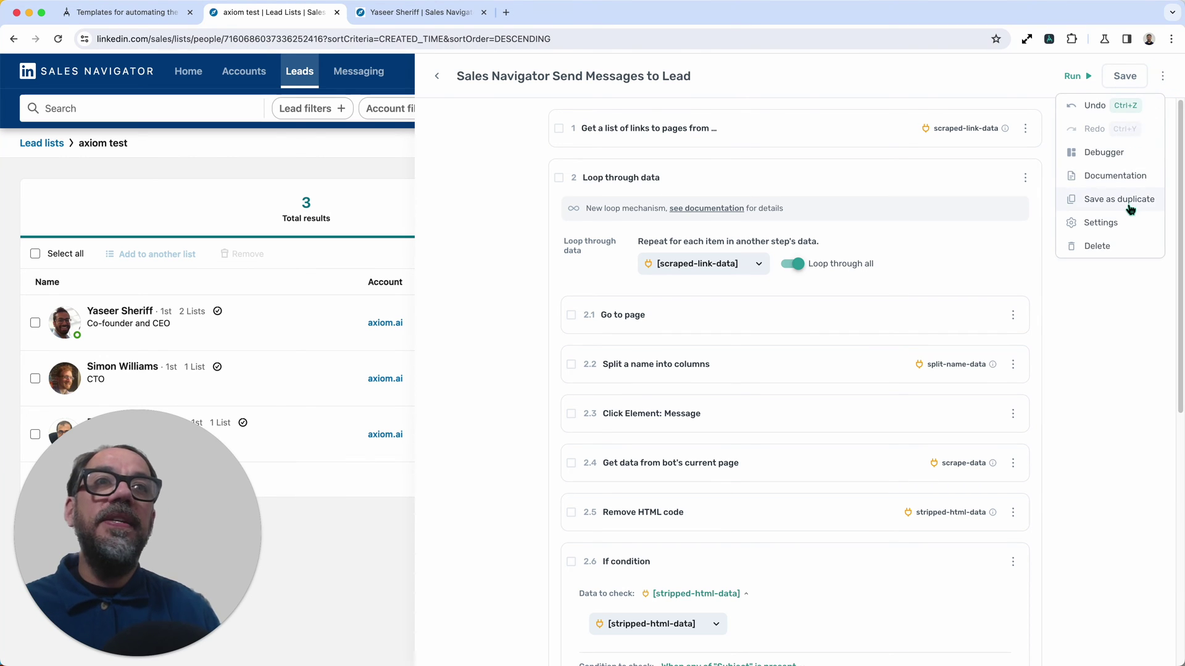
{"action": "left_click", "coordinate": [1124, 223]}
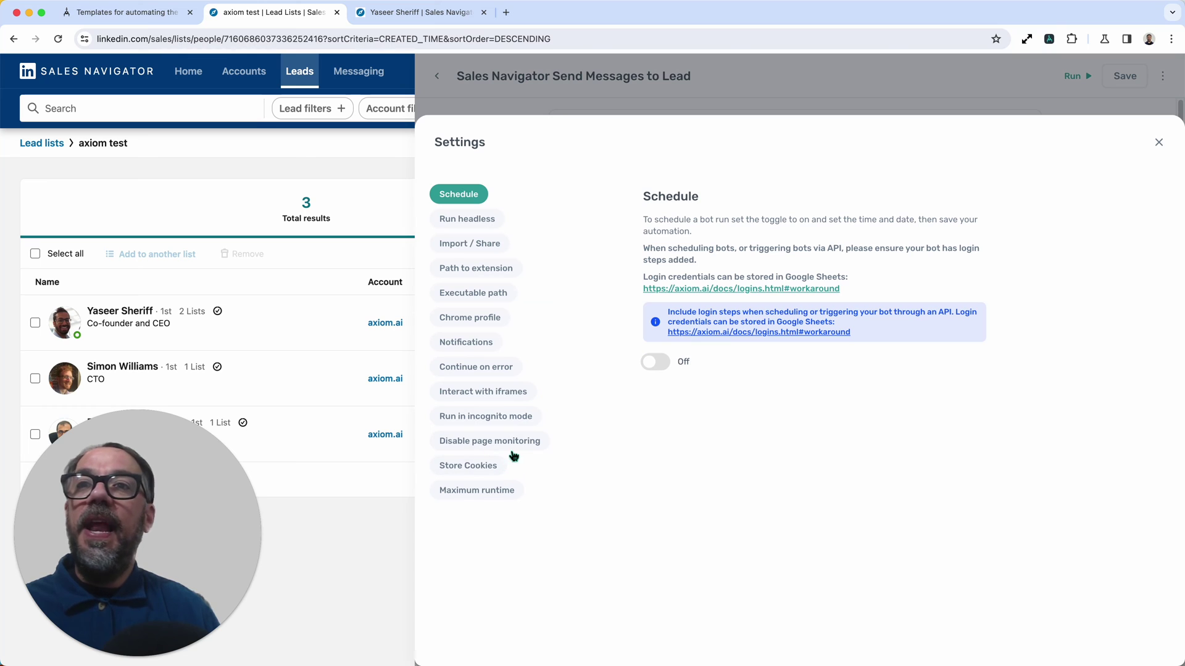
{"action": "left_click", "coordinate": [480, 471]}
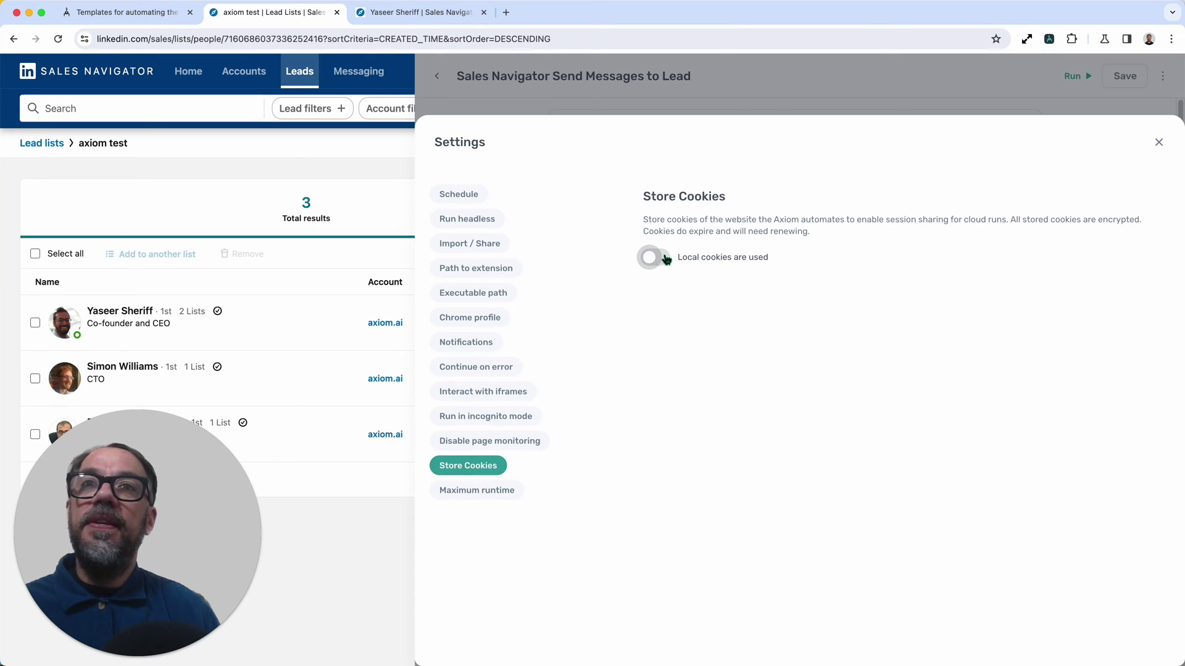
{"action": "left_click", "coordinate": [1159, 144]}
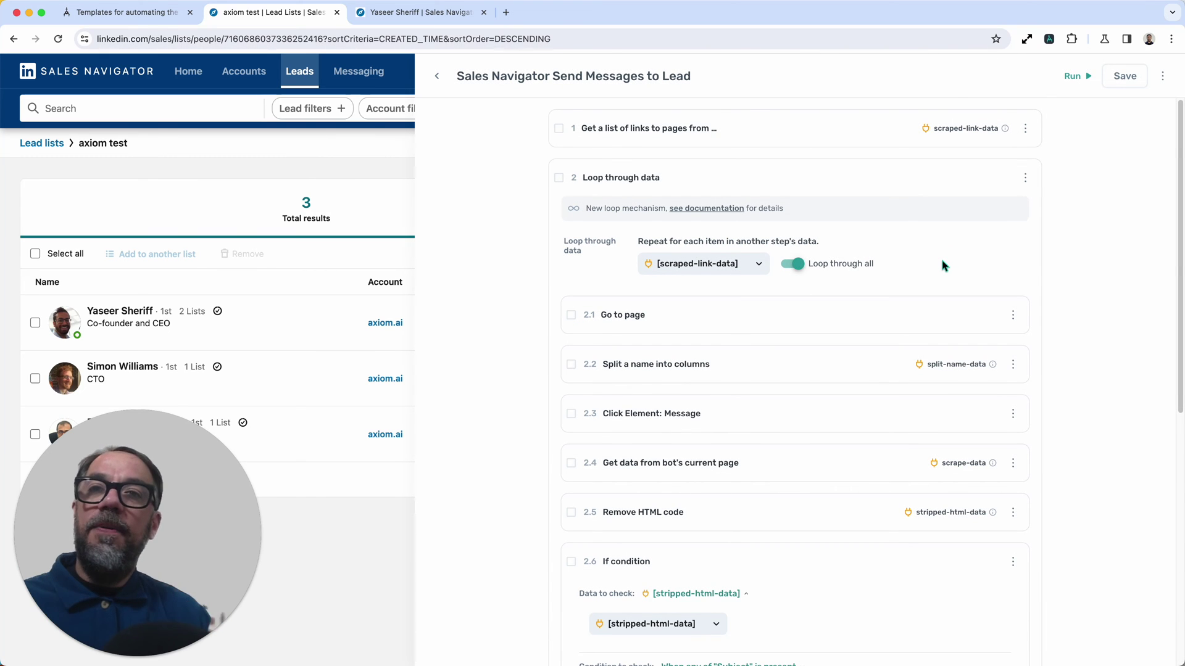
{"action": "scroll", "coordinate": [780, 383], "scroll_direction": "down", "scroll_amount": 5}
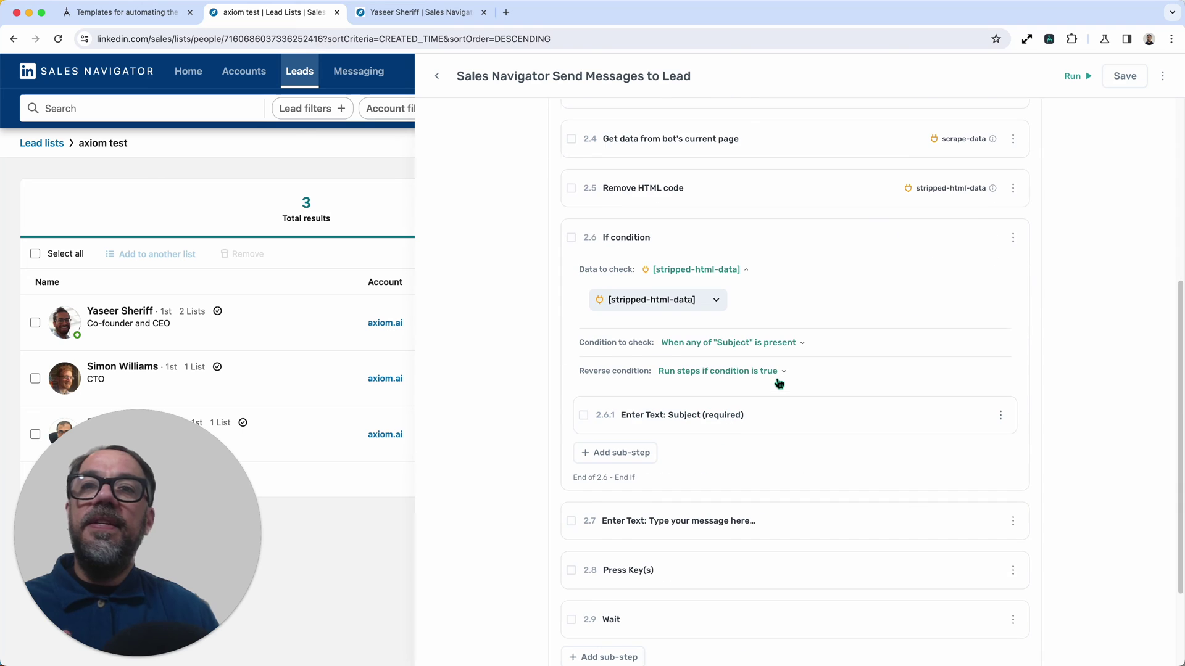
{"action": "scroll", "coordinate": [778, 389], "scroll_direction": "down", "scroll_amount": 2}
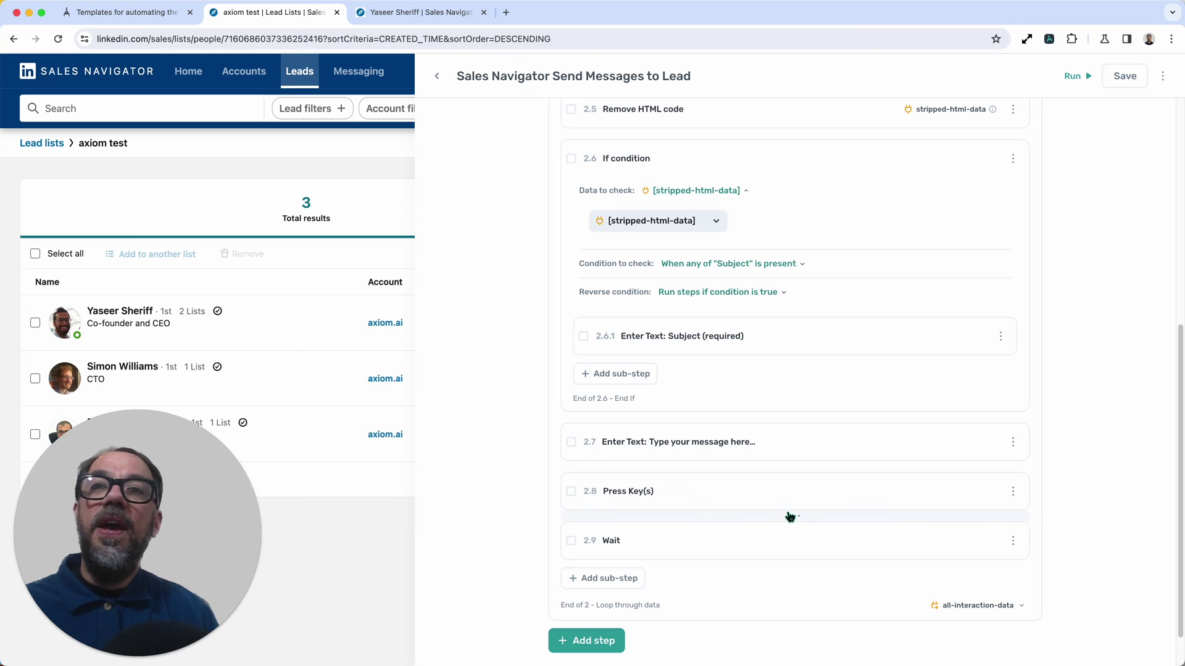
{"action": "left_click", "coordinate": [1008, 491]}
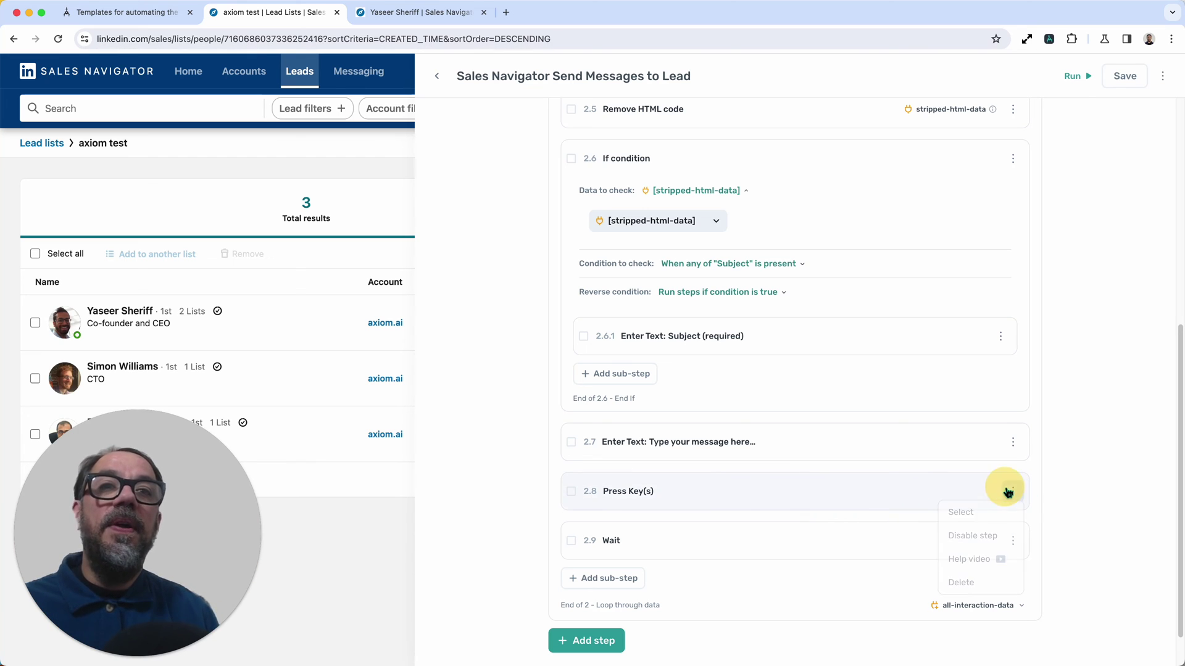
{"action": "left_click", "coordinate": [1000, 533]}
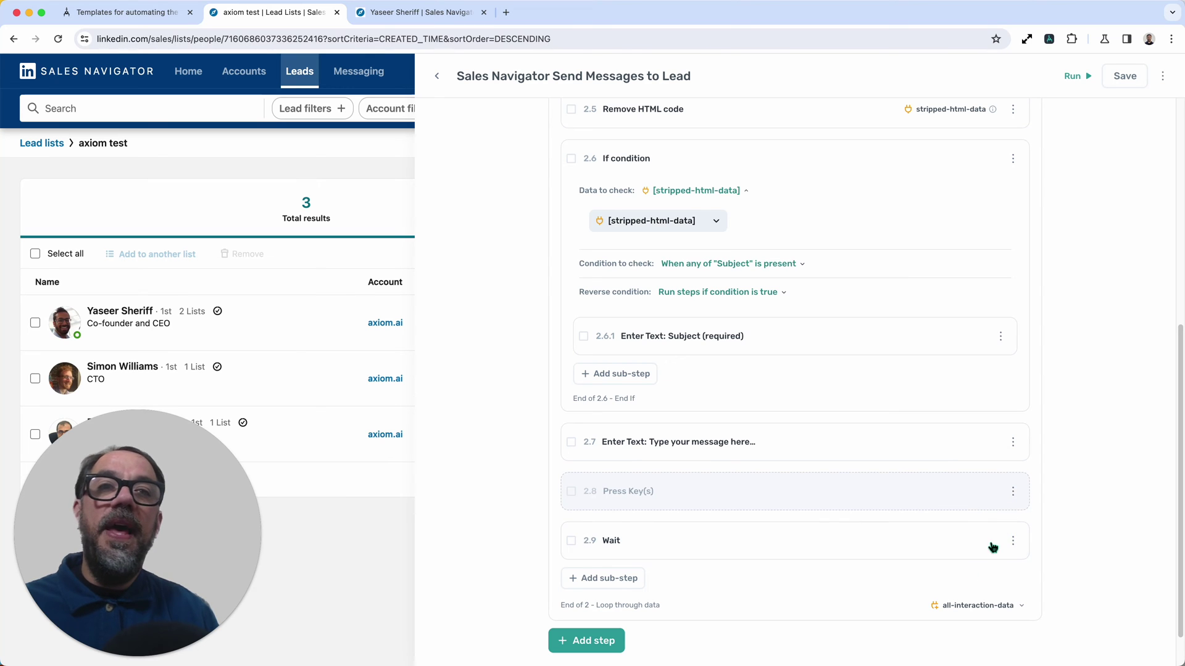
{"action": "left_click", "coordinate": [1013, 496]}
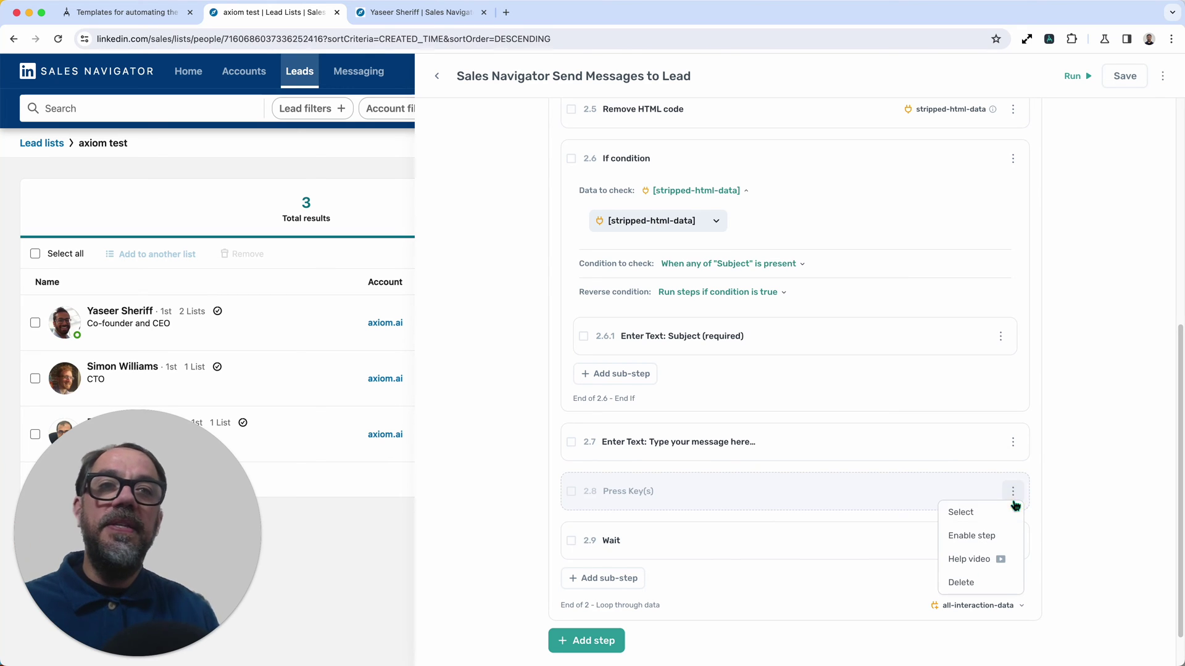
{"action": "left_click", "coordinate": [1002, 540]}
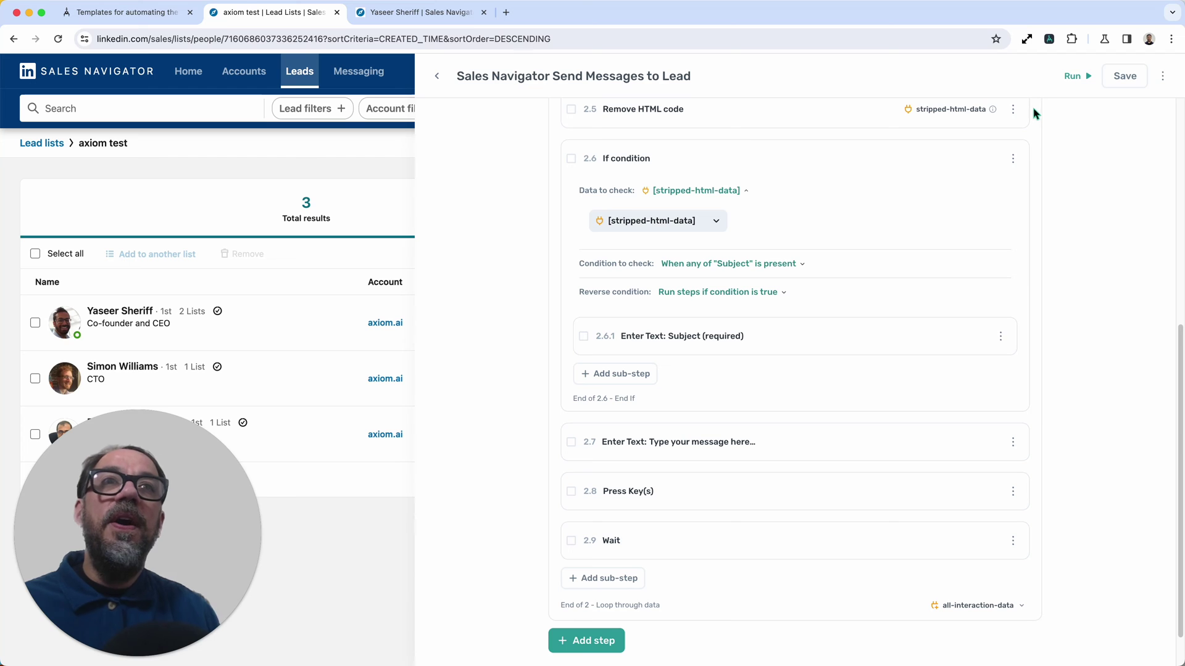
{"action": "left_click", "coordinate": [1073, 75]}
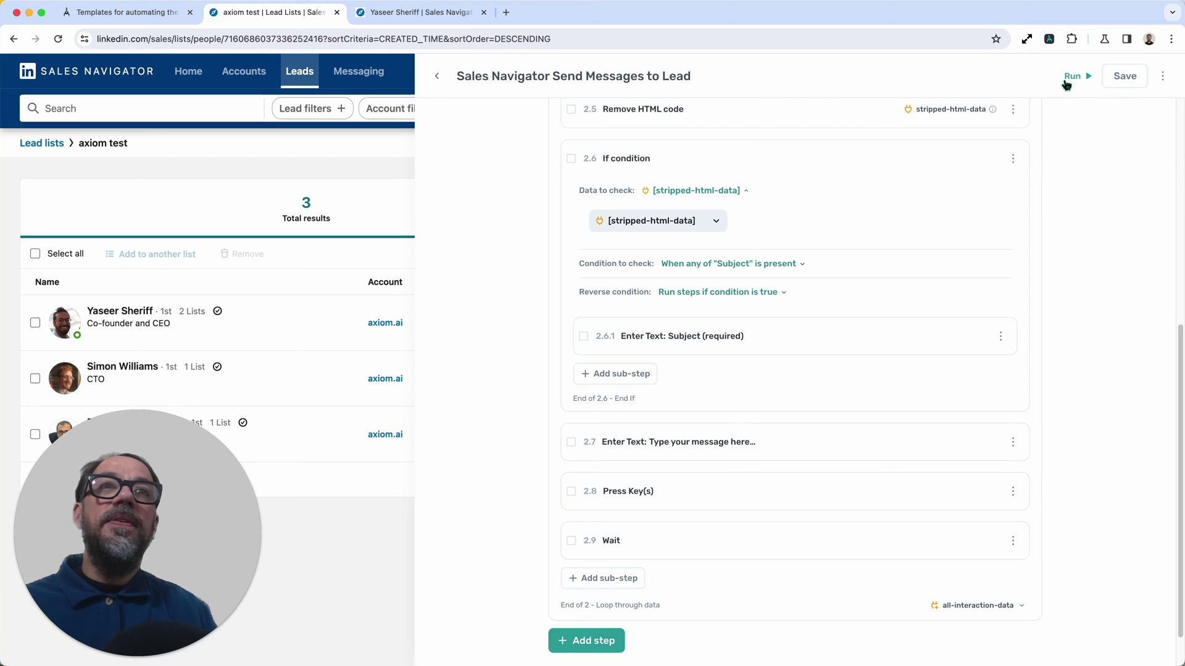
{"action": "left_click", "coordinate": [1066, 79]}
- Run the bot to message all three leads, then reopen the Axiom builder beside the list
{"action": "left_click", "coordinate": [1076, 118]}
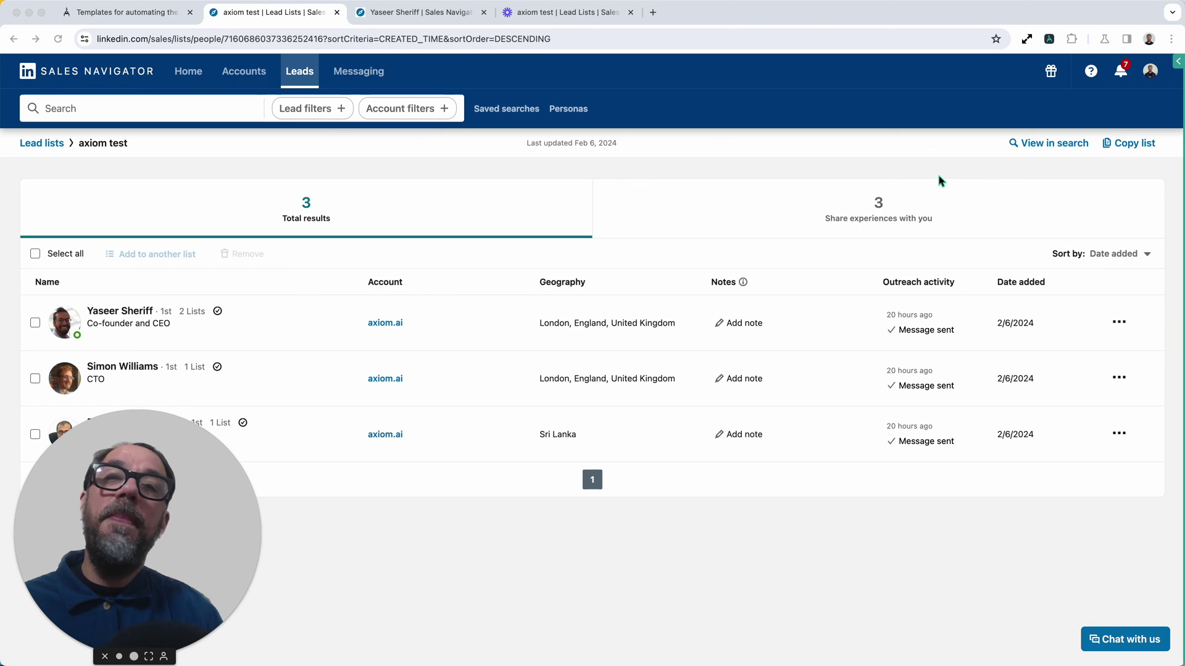
{"action": "left_click", "coordinate": [1176, 62]}
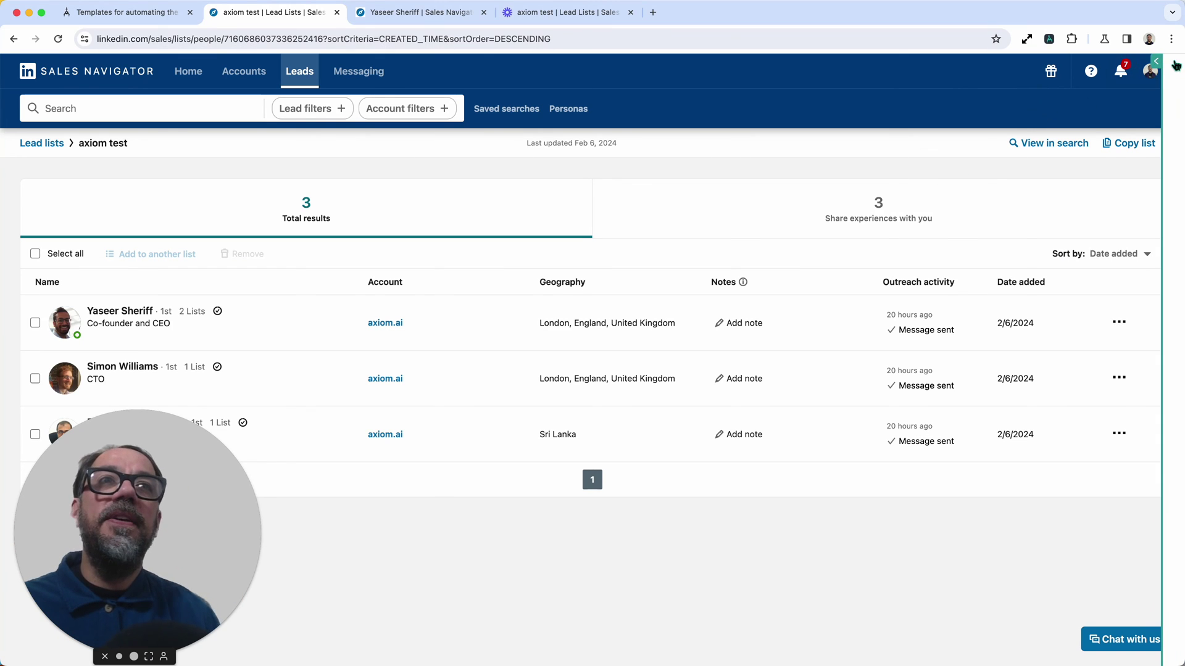
{"action": "scroll", "coordinate": [777, 512], "scroll_direction": "down", "scroll_amount": 5}
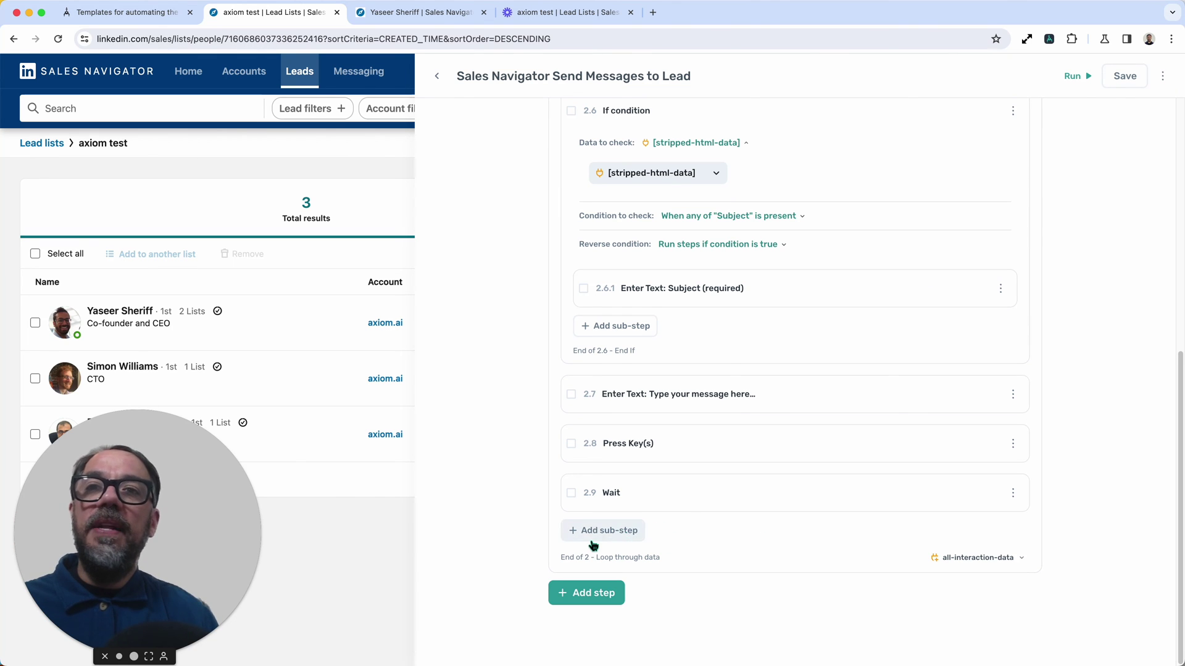
{"action": "left_click", "coordinate": [593, 543]}
{"action": "left_click", "coordinate": [1124, 262]}
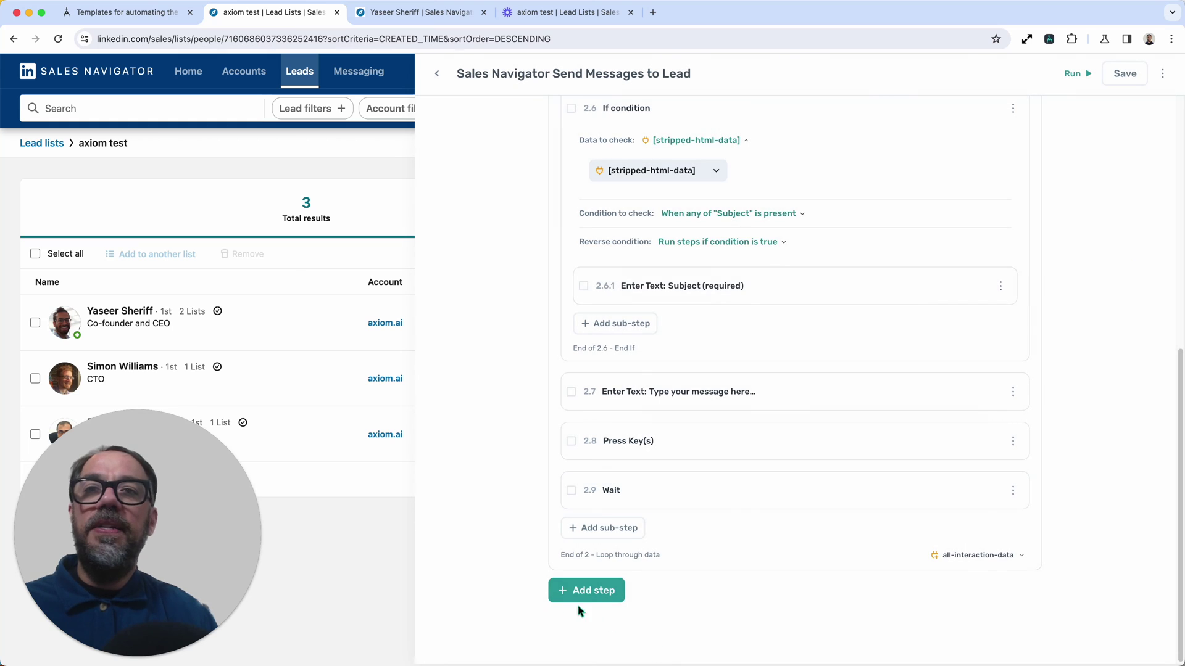
{"action": "left_click", "coordinate": [596, 593]}
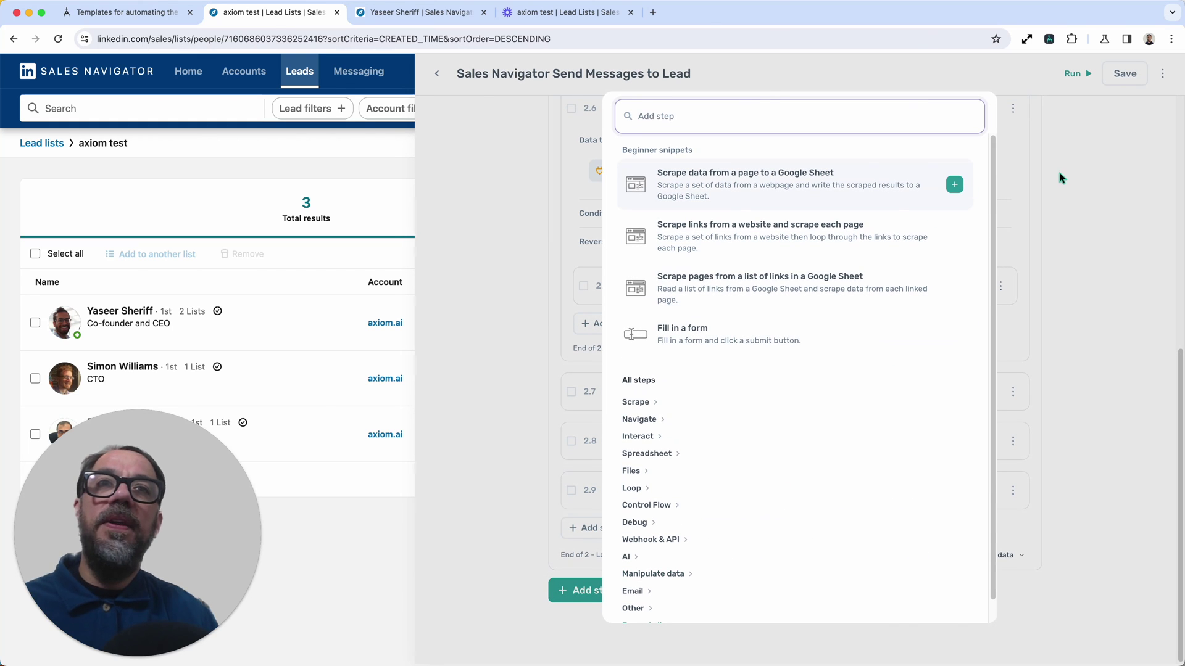
{"action": "left_click", "coordinate": [1100, 196]}
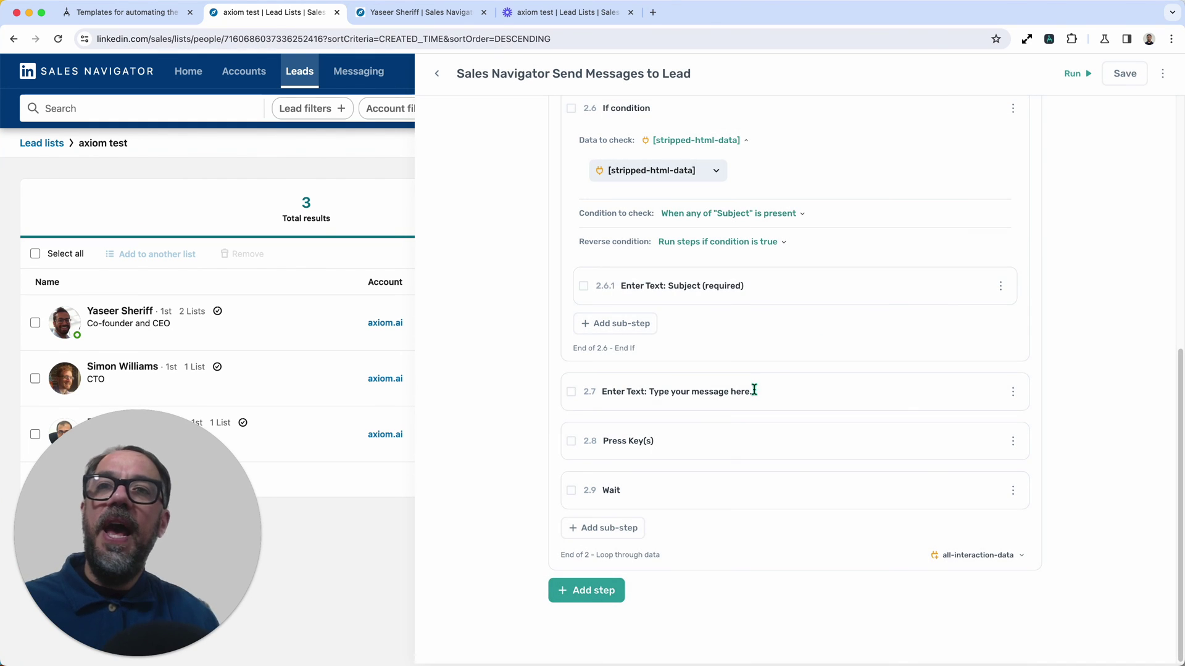
{"action": "scroll", "coordinate": [754, 418], "scroll_direction": "up", "scroll_amount": 2}
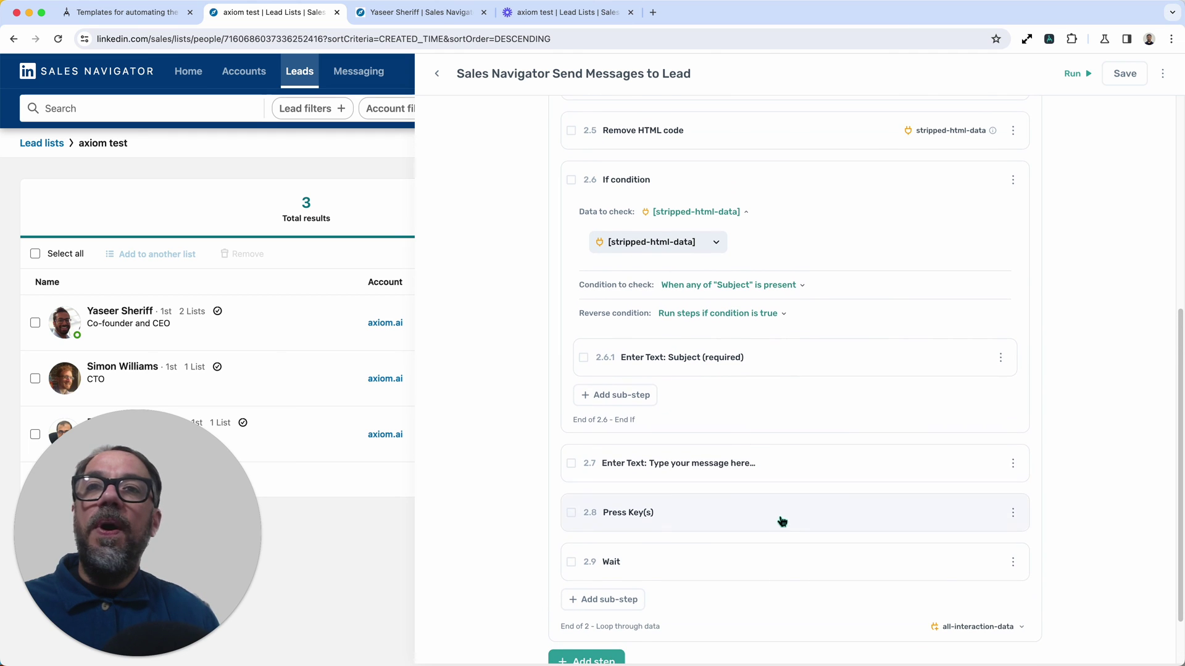
{"action": "left_click", "coordinate": [834, 364]}
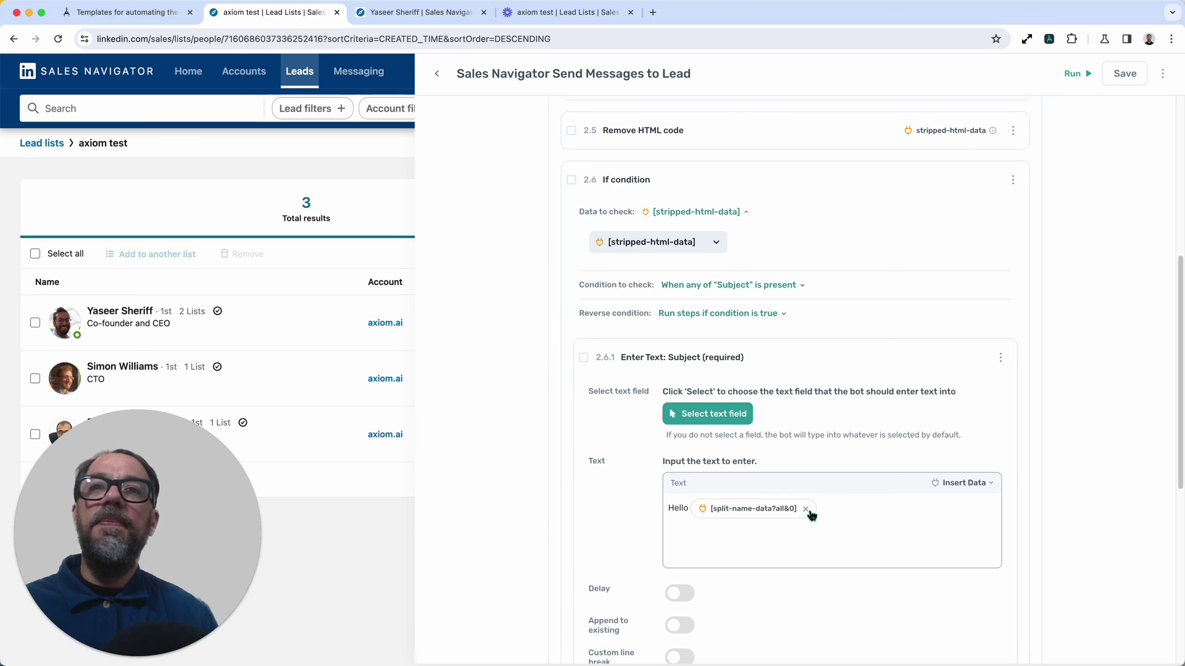
{"action": "left_click", "coordinate": [837, 356]}
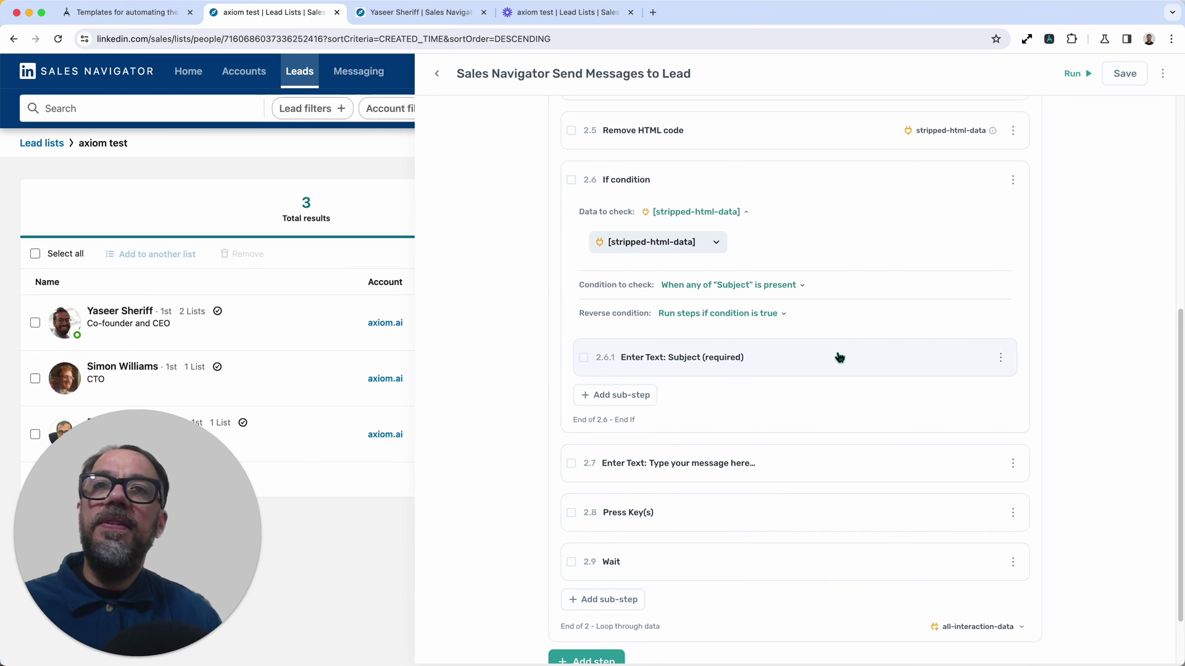
{"action": "scroll", "coordinate": [825, 511], "scroll_direction": "down", "scroll_amount": 2}
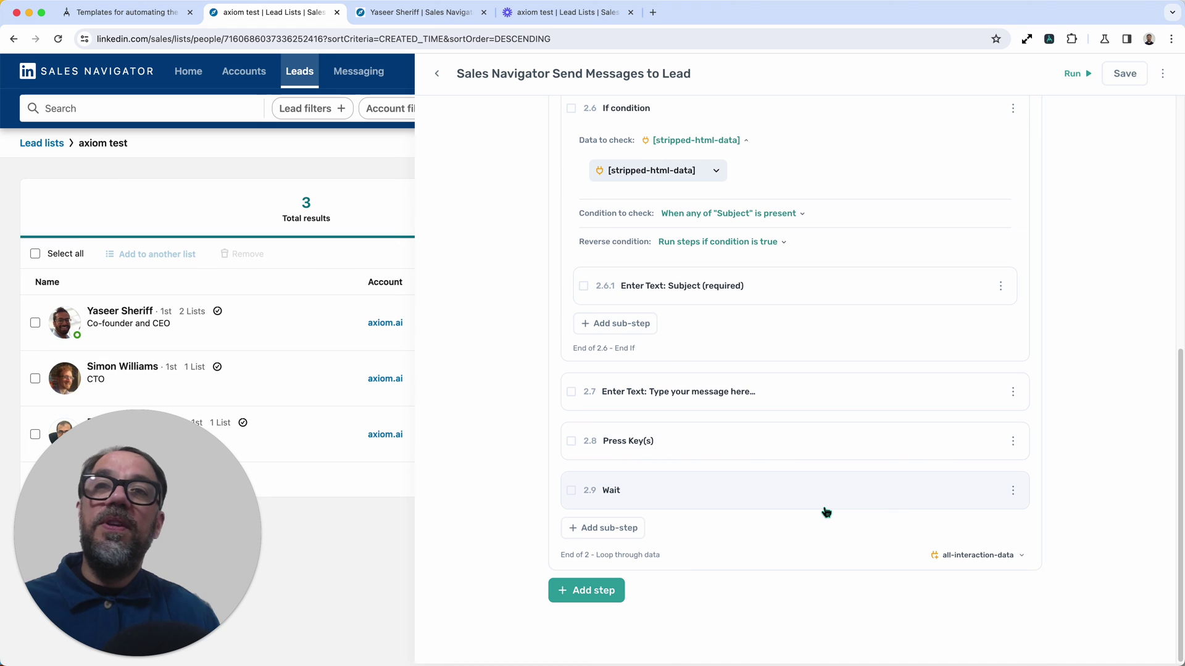